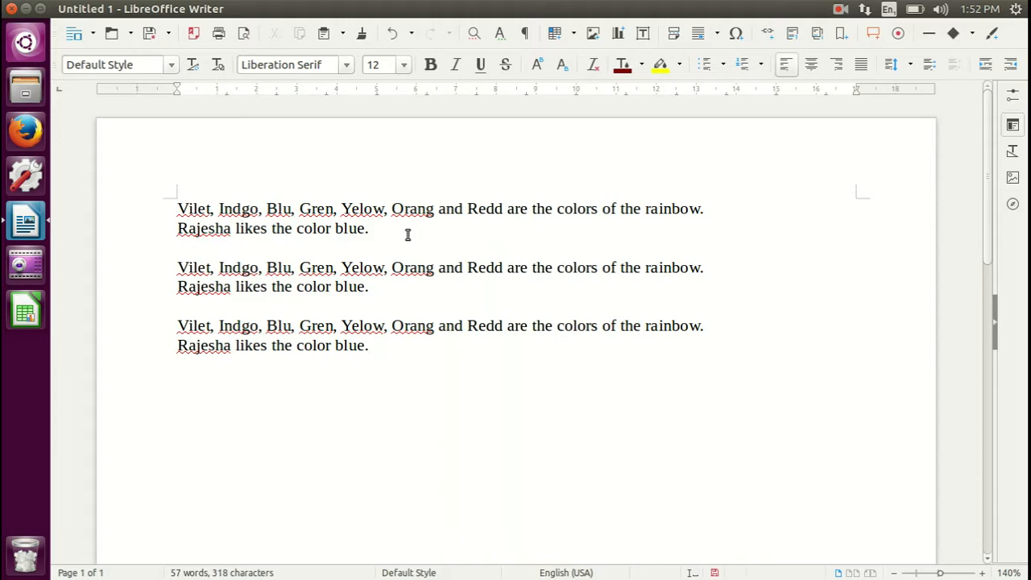
Step: Correct "Orang" to "Orange" in all three paragraphs of the document
click(436, 209)
text(e)
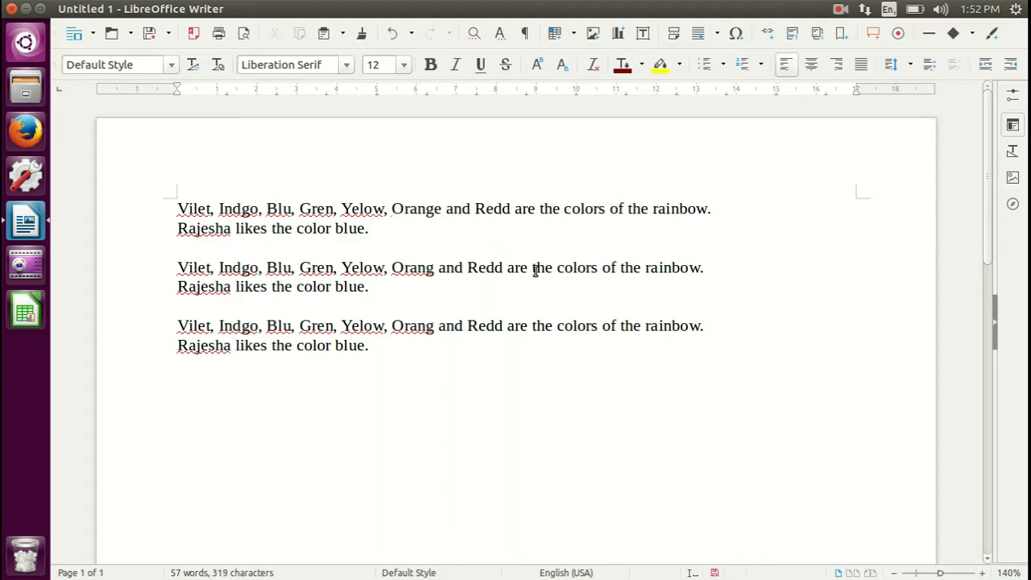
click(463, 209)
click(434, 269)
text(e)
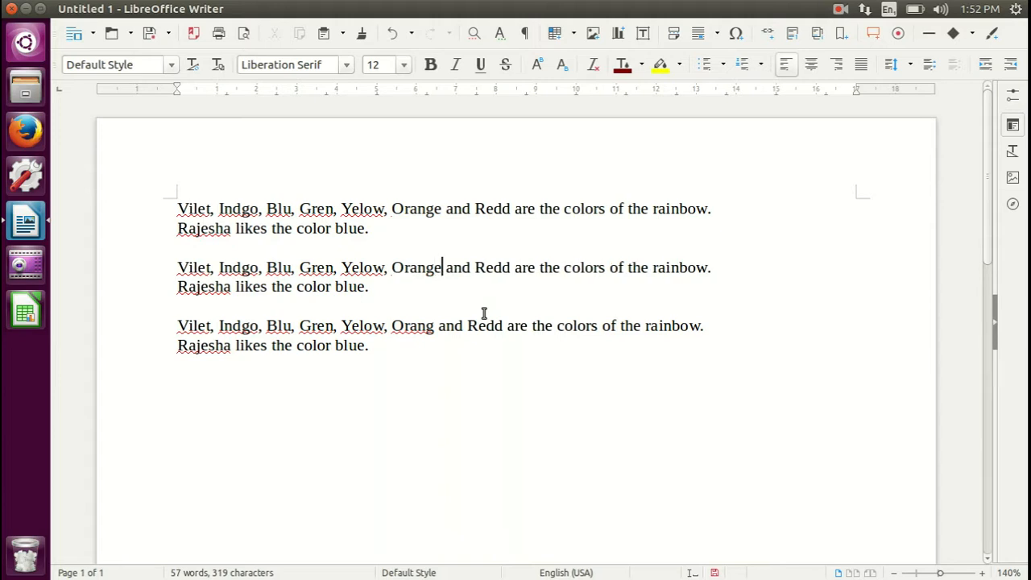
click(436, 327)
text(e)
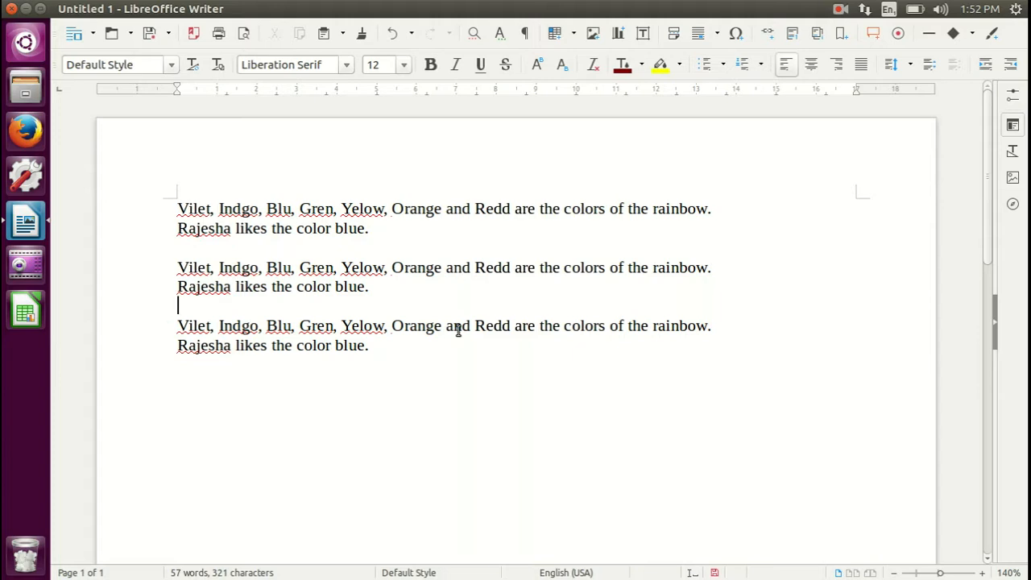
Step: Run the spelling check from the document's start, correct the first "Vilet" to "Violet", and close the check
click(179, 209)
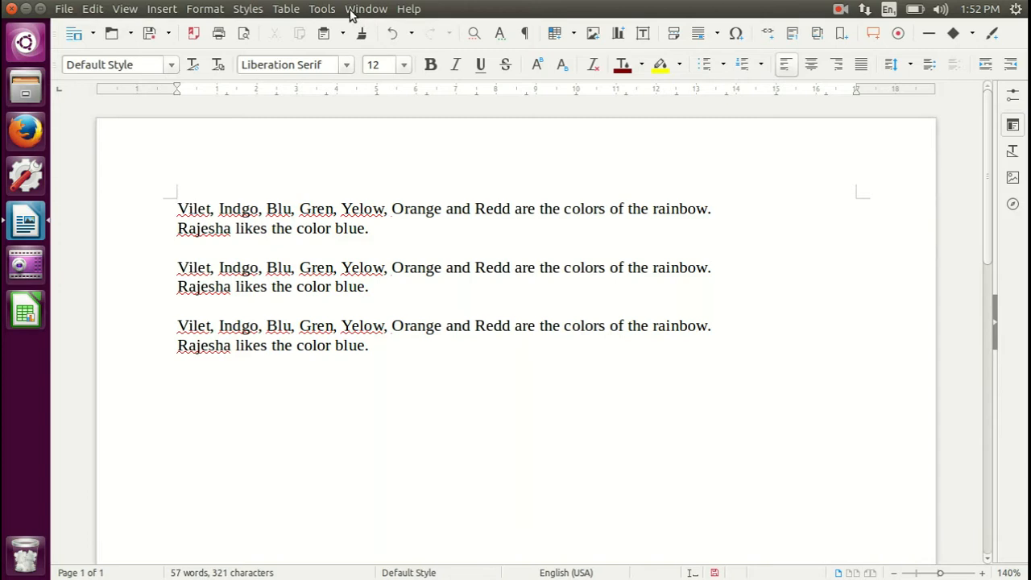
click(323, 10)
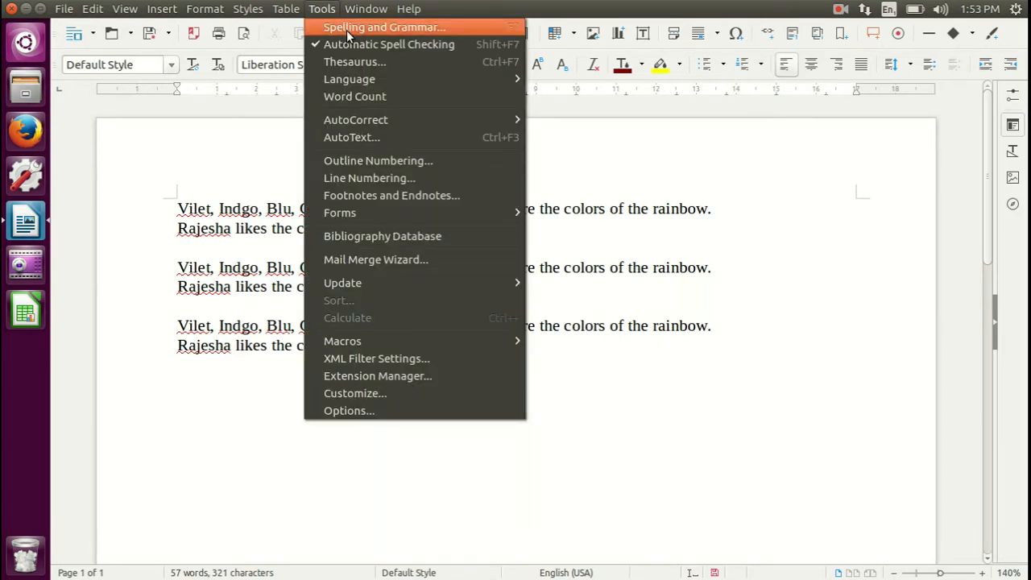
click(347, 30)
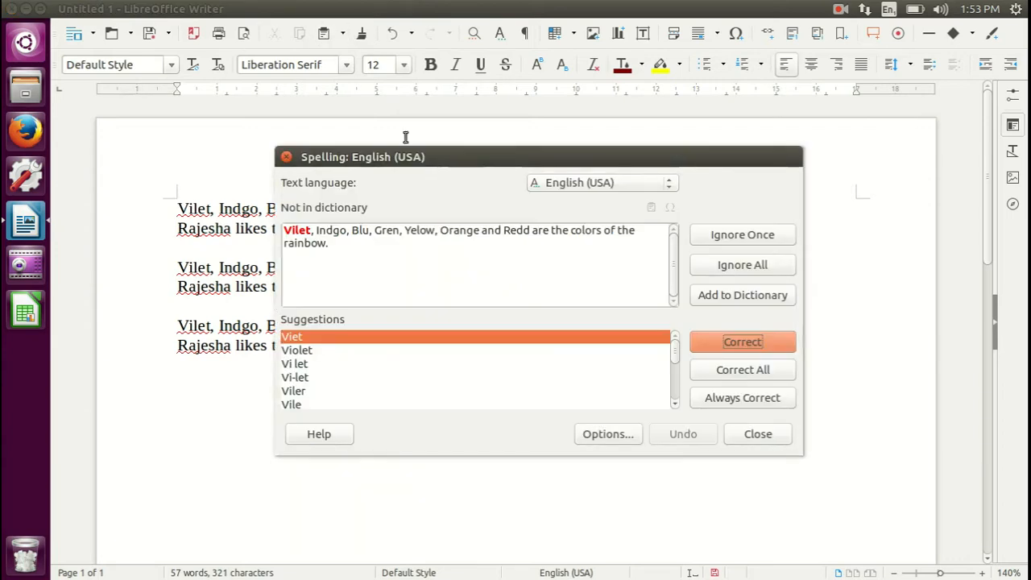
drag(503, 159, 542, 160)
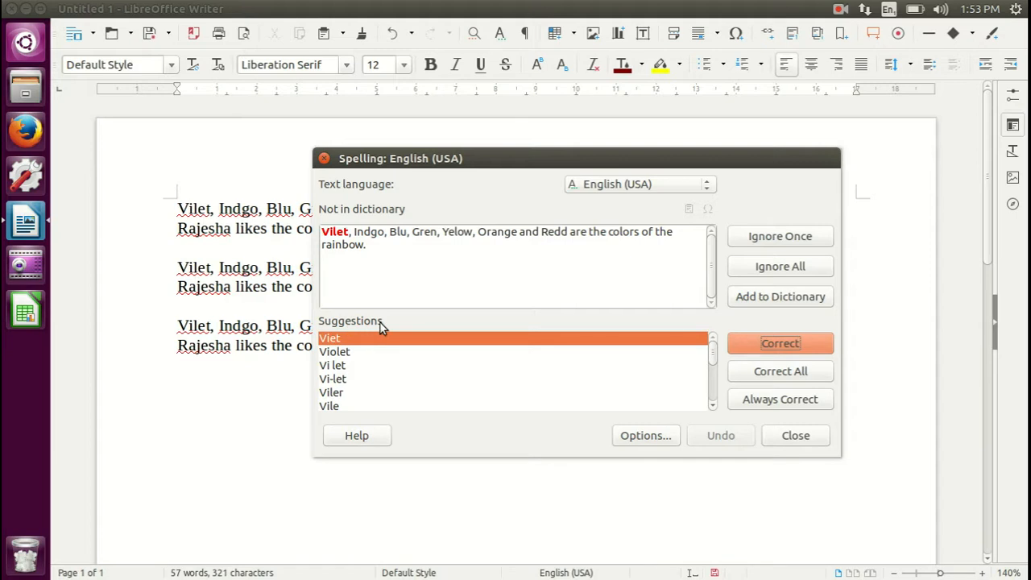
click(344, 354)
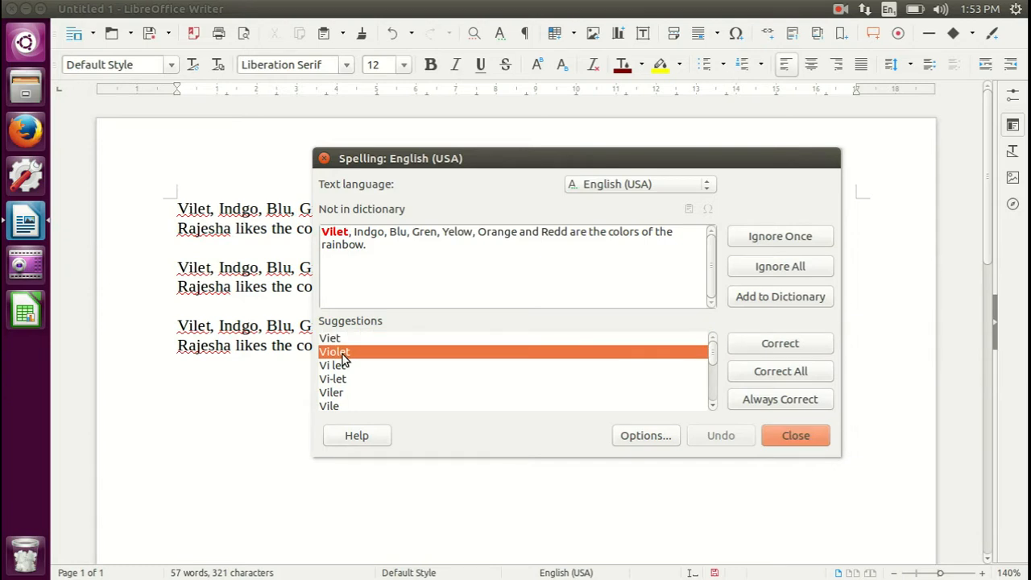
click(333, 232)
text(o)
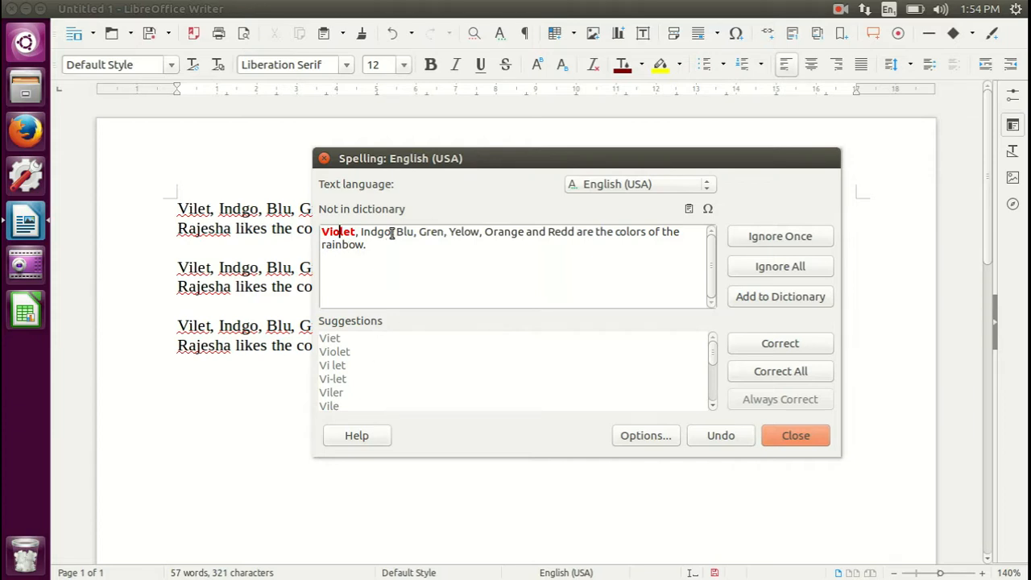
click(776, 344)
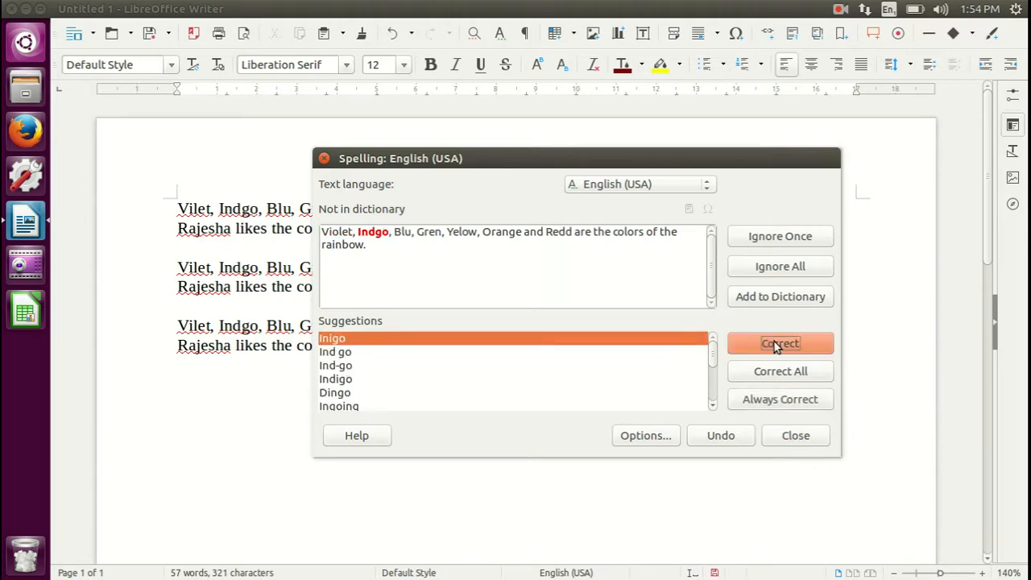
click(796, 436)
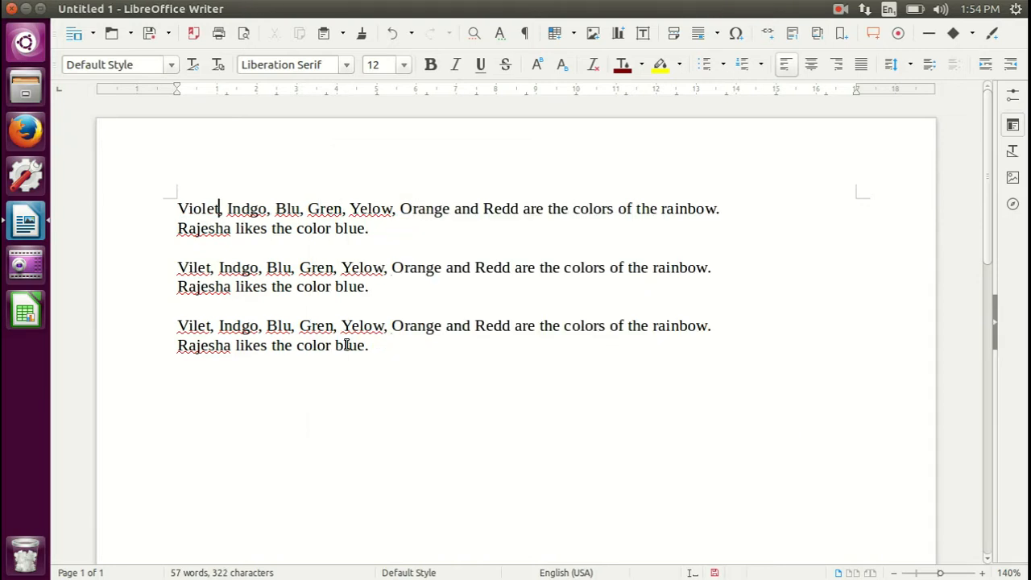
Step: Run the spelling check again, ignore "Indgo" once in the first paragraph, and close the check
click(220, 209)
click(320, 9)
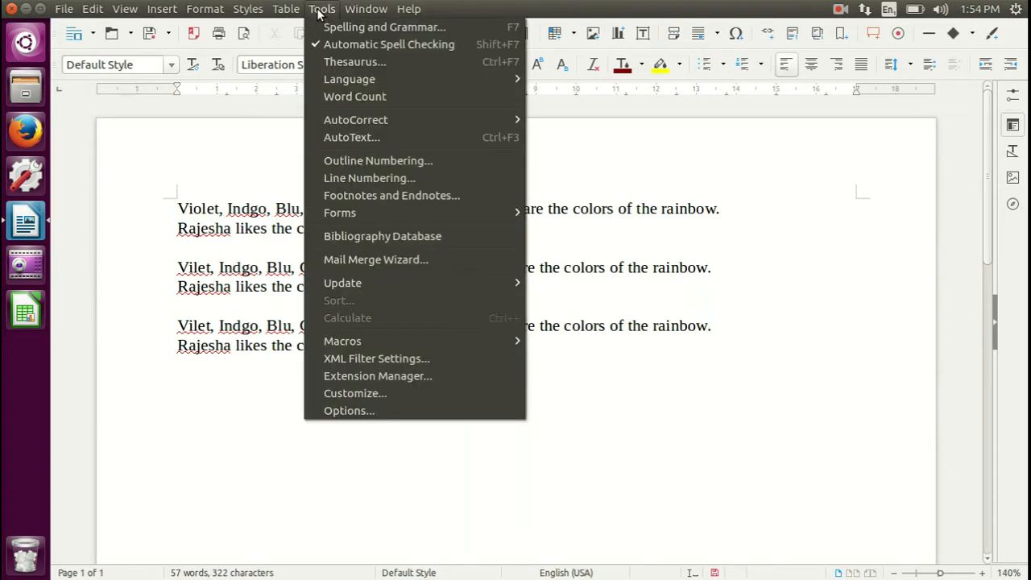
click(322, 28)
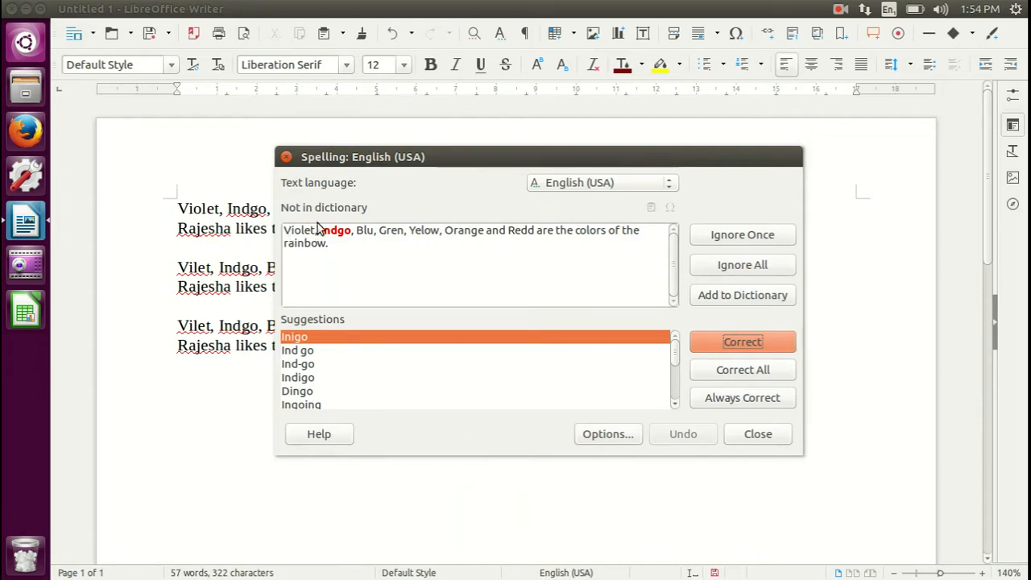
drag(449, 160, 447, 173)
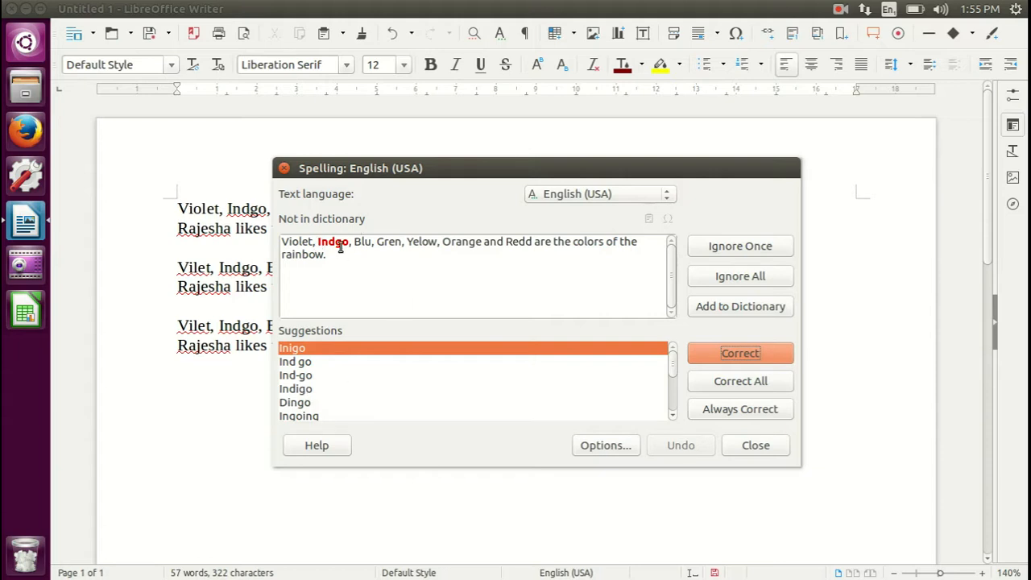
drag(502, 172, 602, 127)
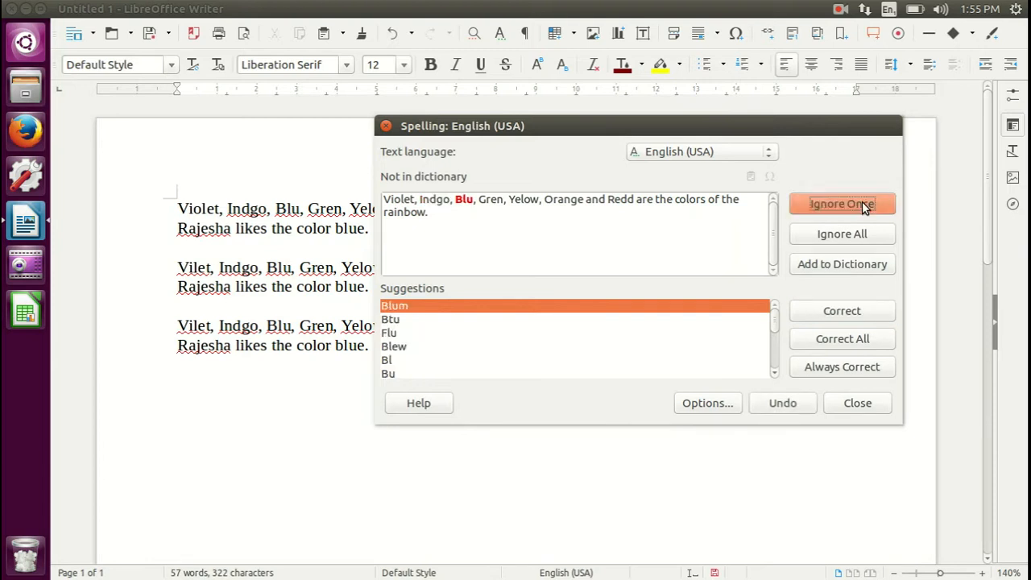
click(859, 405)
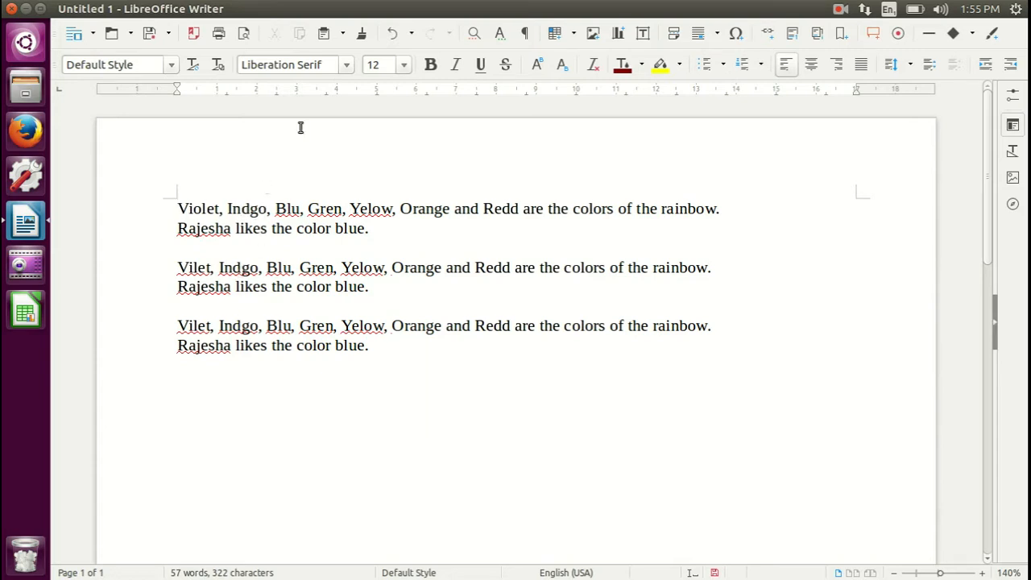
Step: Reopen the spelling check and ignore all occurrences of "Blu"
click(327, 9)
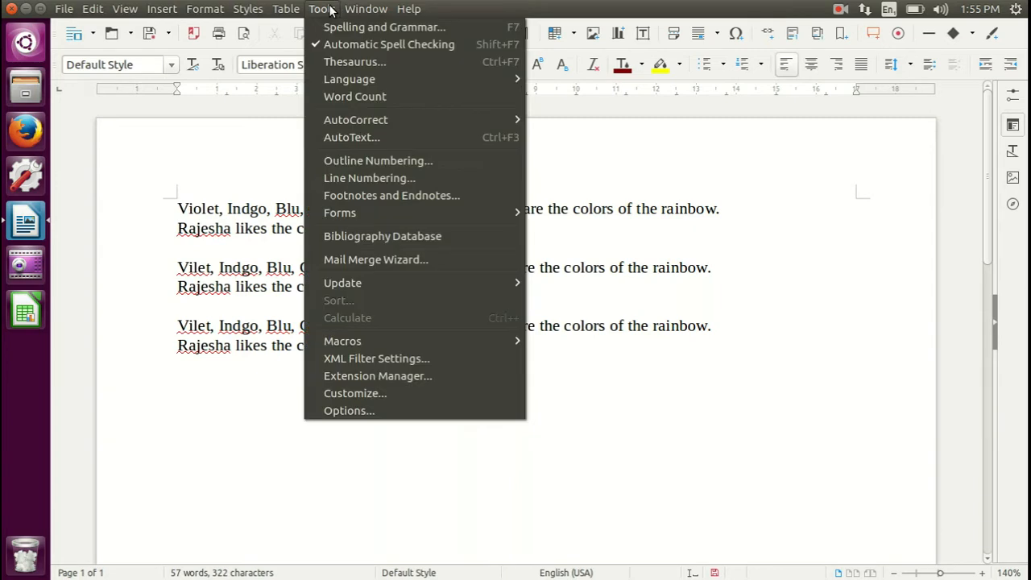
click(341, 28)
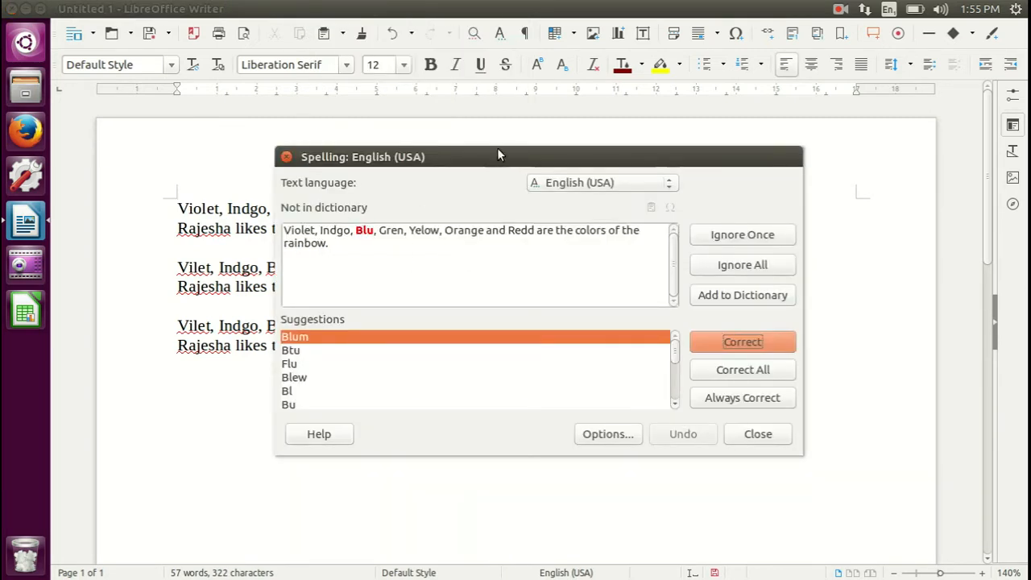
drag(498, 153, 535, 140)
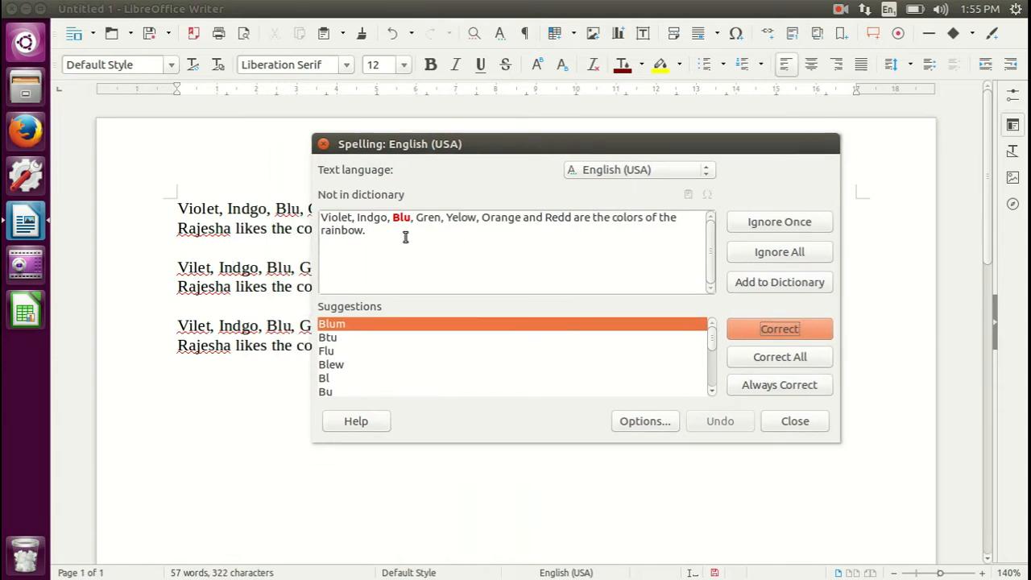
drag(486, 148, 517, 151)
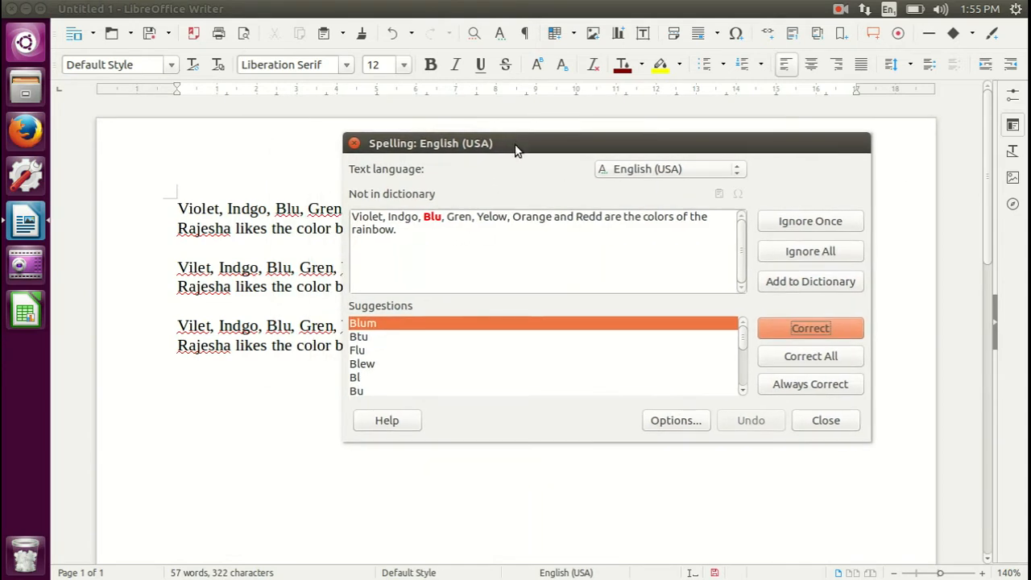
click(803, 252)
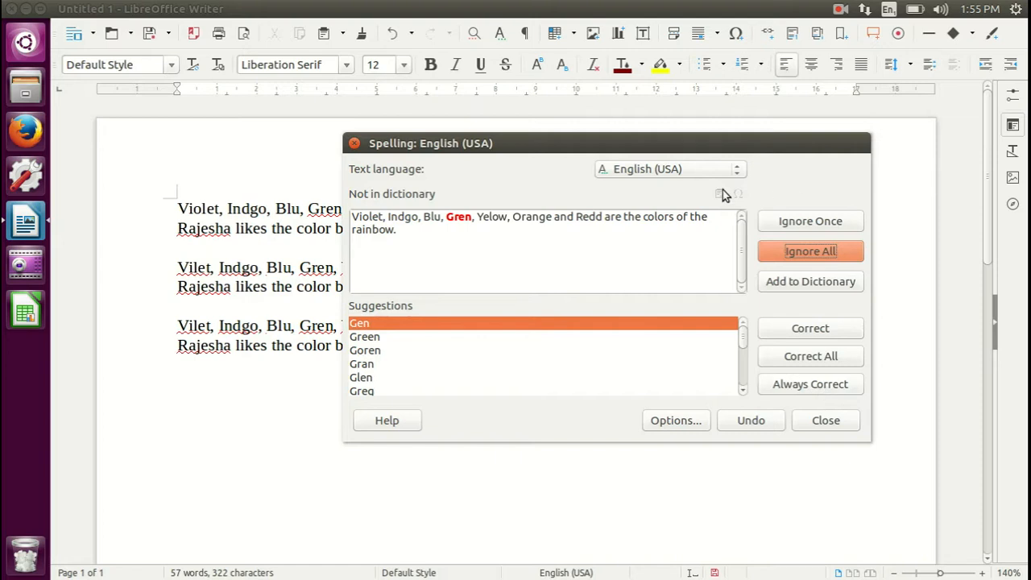
Step: Set "Gren" to always be corrected to the suggestion "Green" and close the spelling check
drag(741, 143, 776, 146)
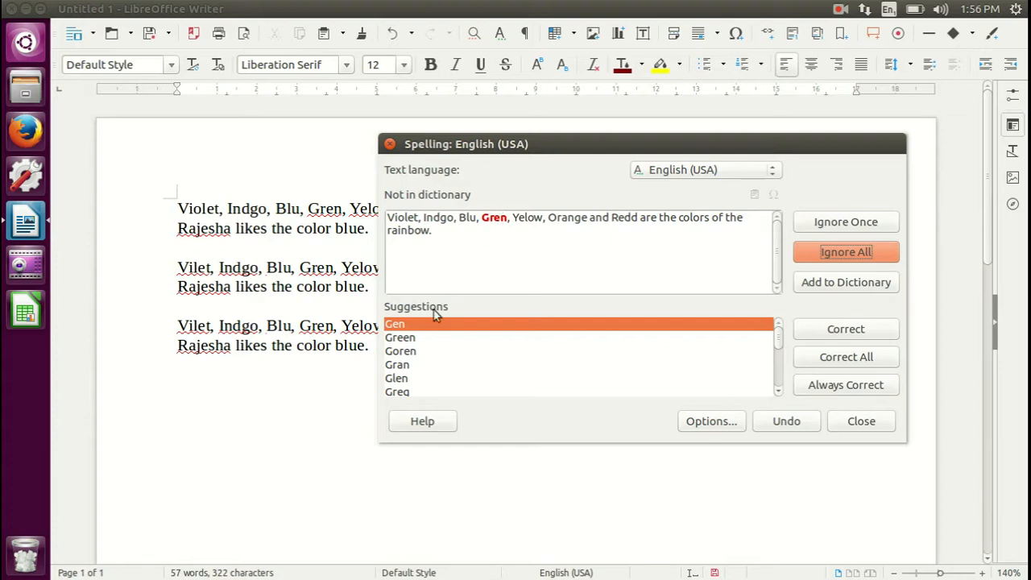
click(408, 339)
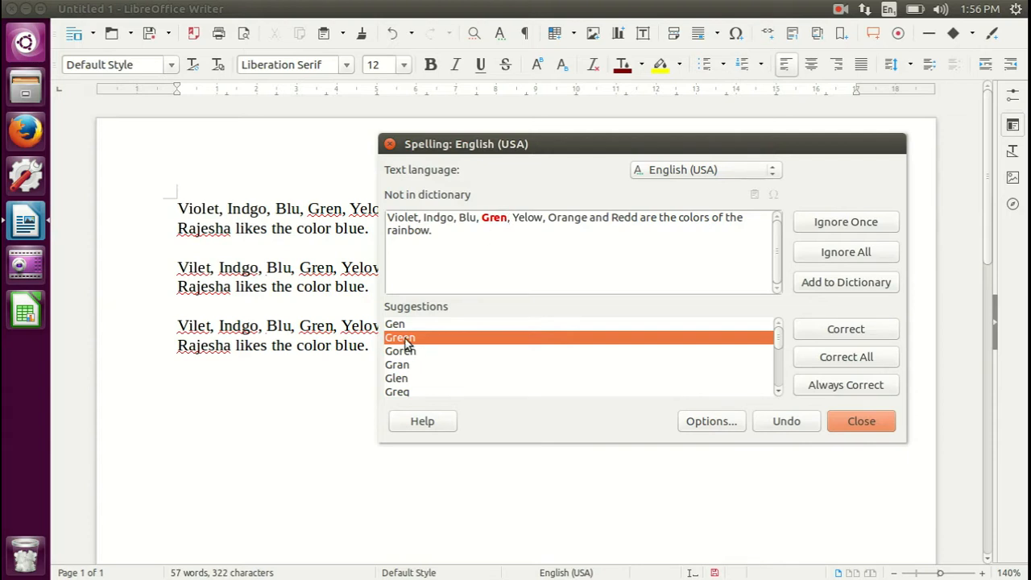
click(848, 385)
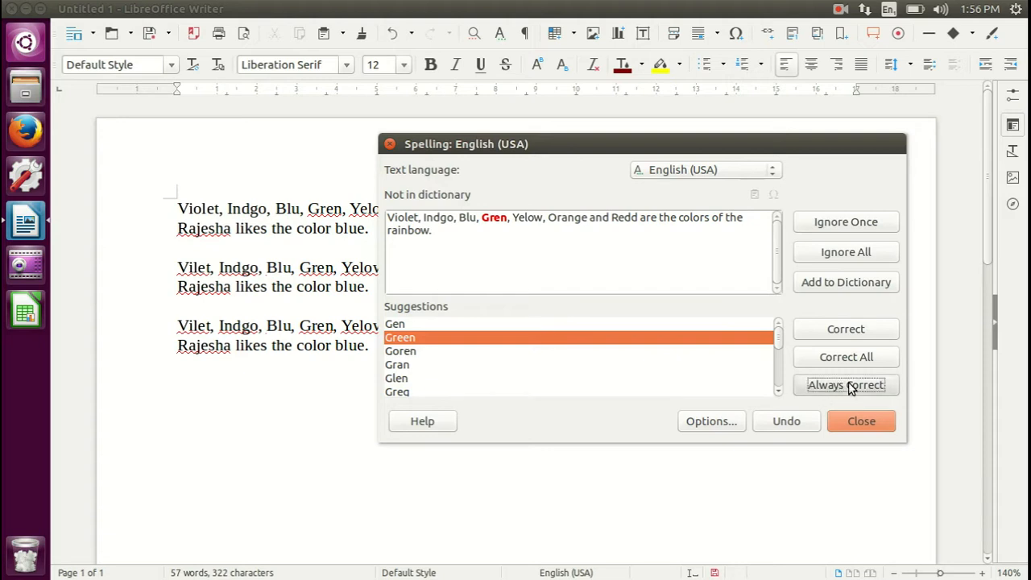
click(861, 422)
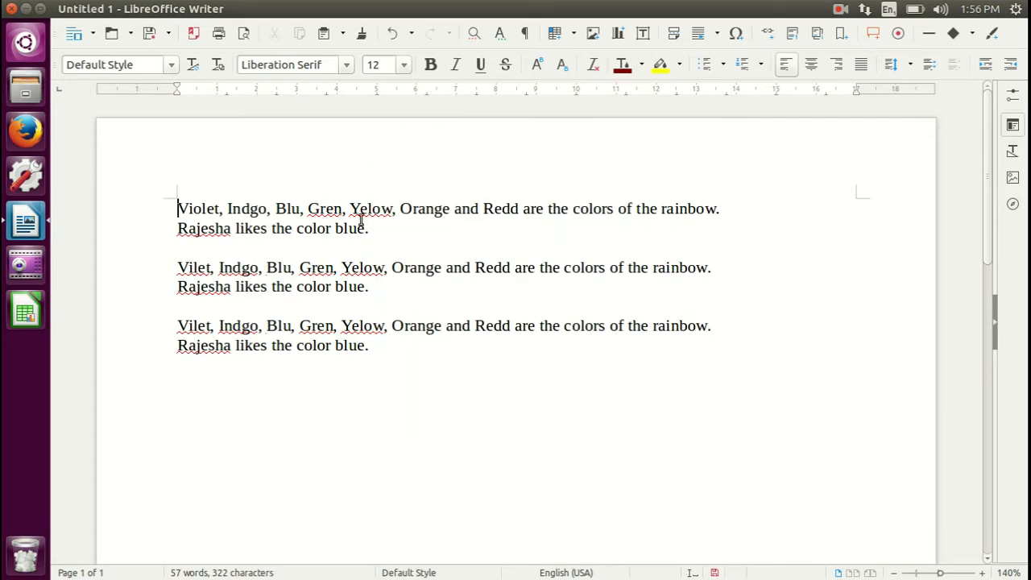
Step: Add the word "Green" on a new line below the last paragraph, leaving an empty line between them
key(ctrl+End)
key(Return)
text(Green)
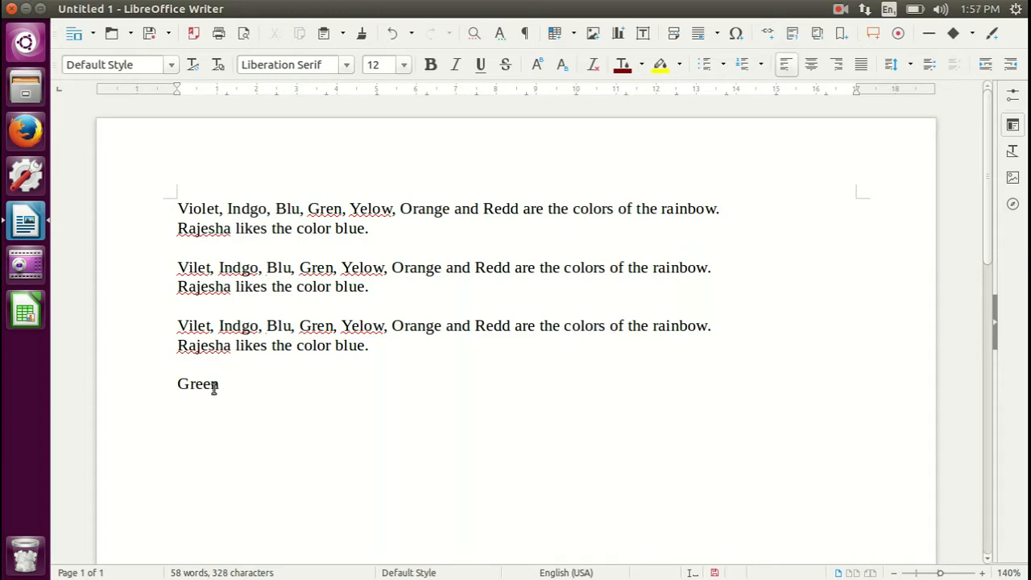
Step: Run the spelling check, continuing from the beginning of the document, and ignore all occurrences of "Gren" and "Yelow"
mouse_move(373, 9)
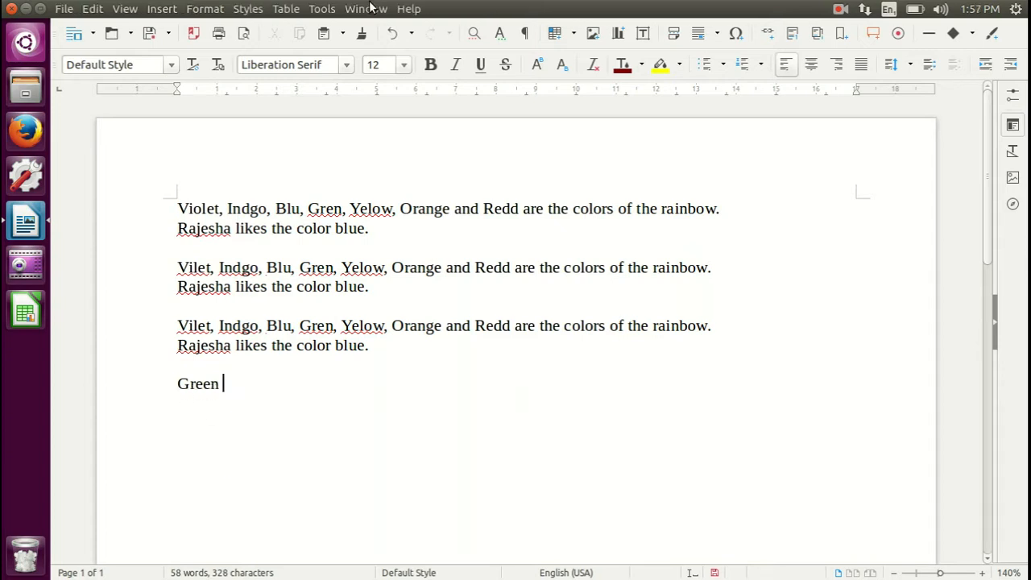
click(322, 9)
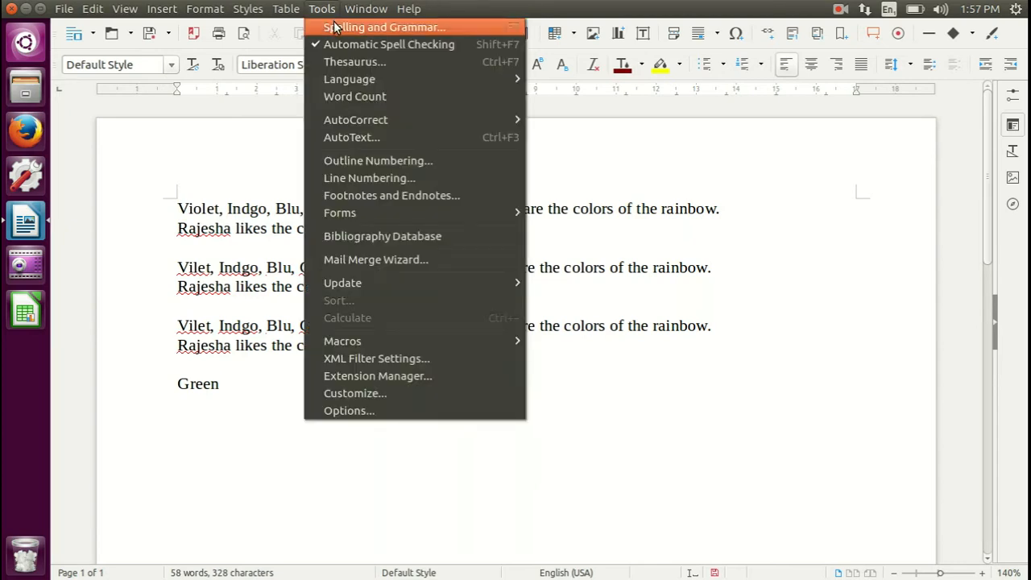
click(334, 27)
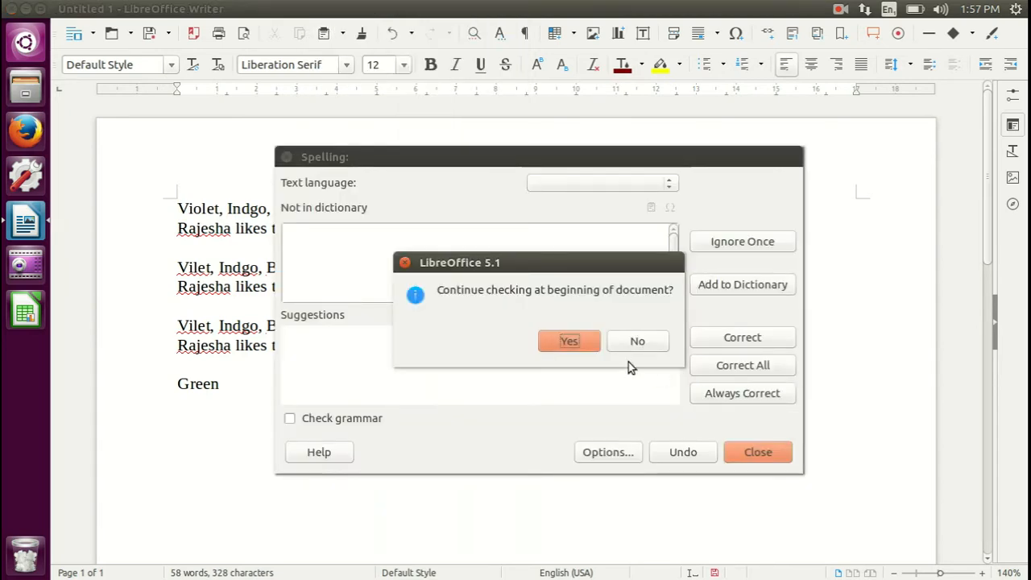
click(587, 352)
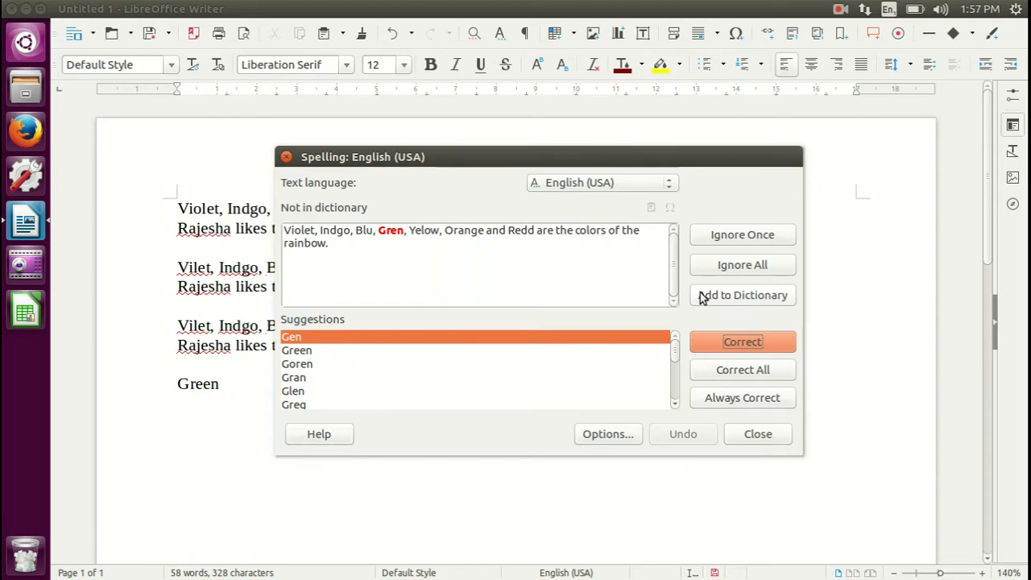
drag(704, 163, 772, 147)
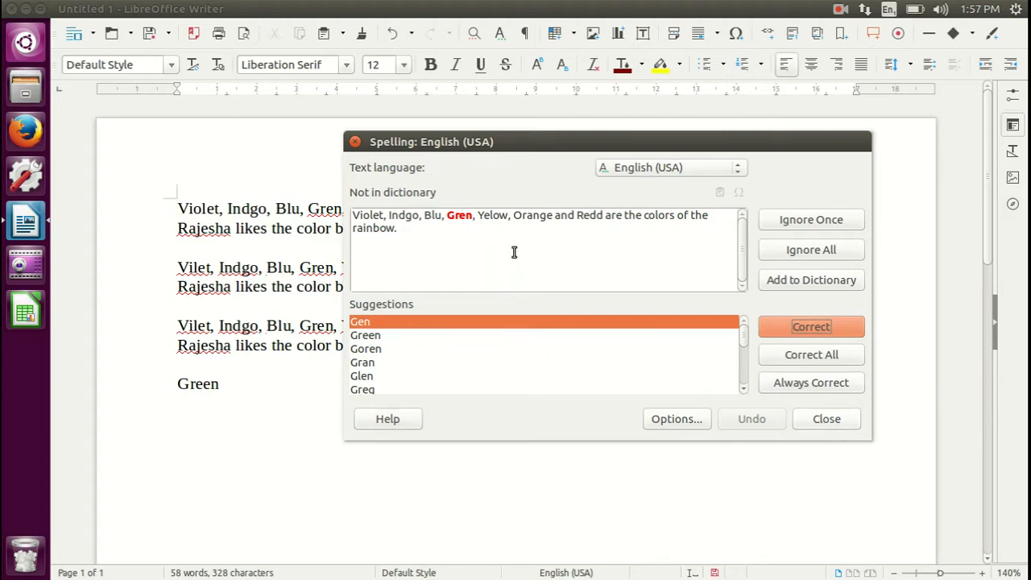
click(802, 254)
click(803, 251)
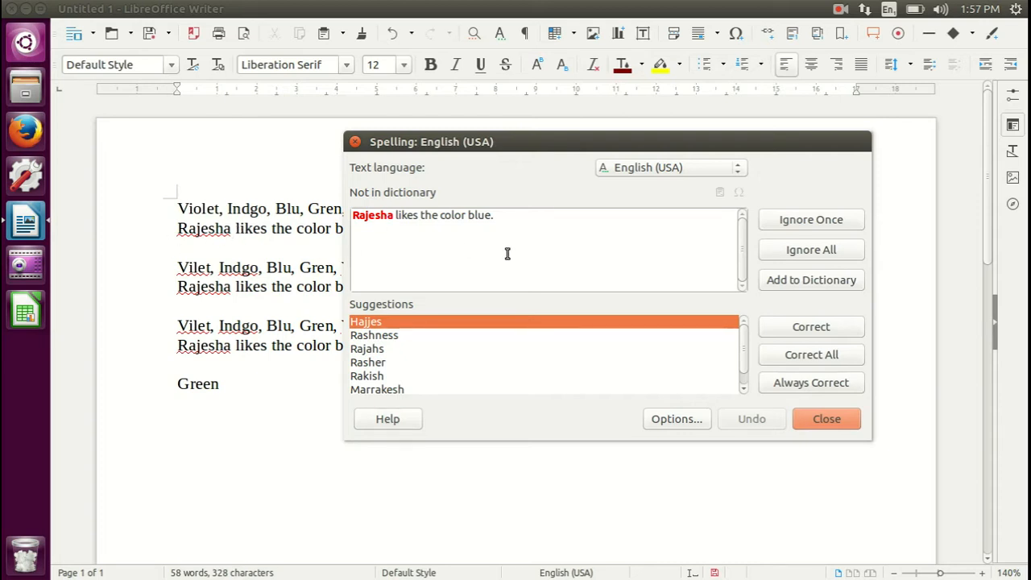
Step: Add the flagged name from the "likes the color blue" sentence to the dictionary and close the spelling check
click(807, 283)
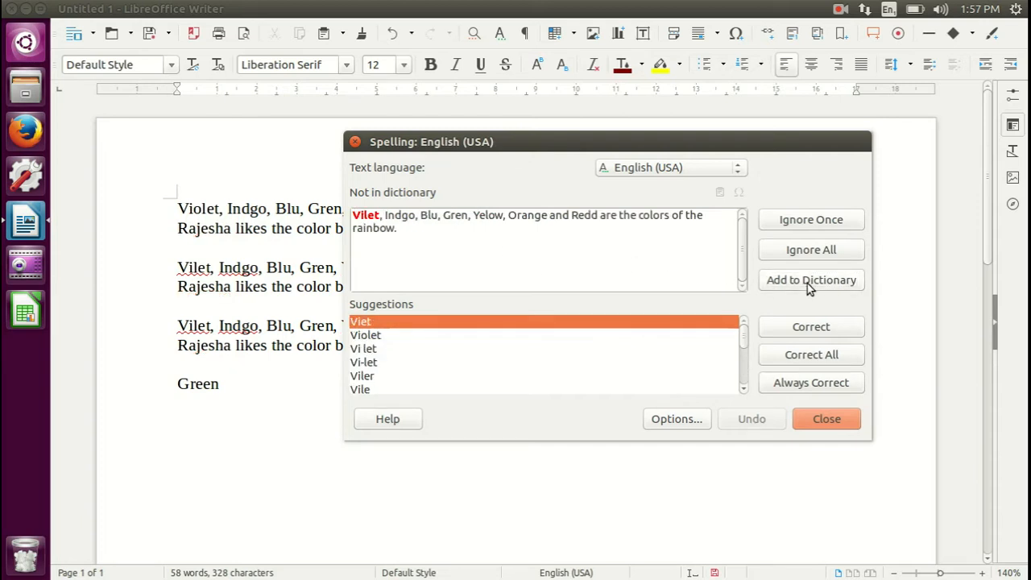
click(821, 418)
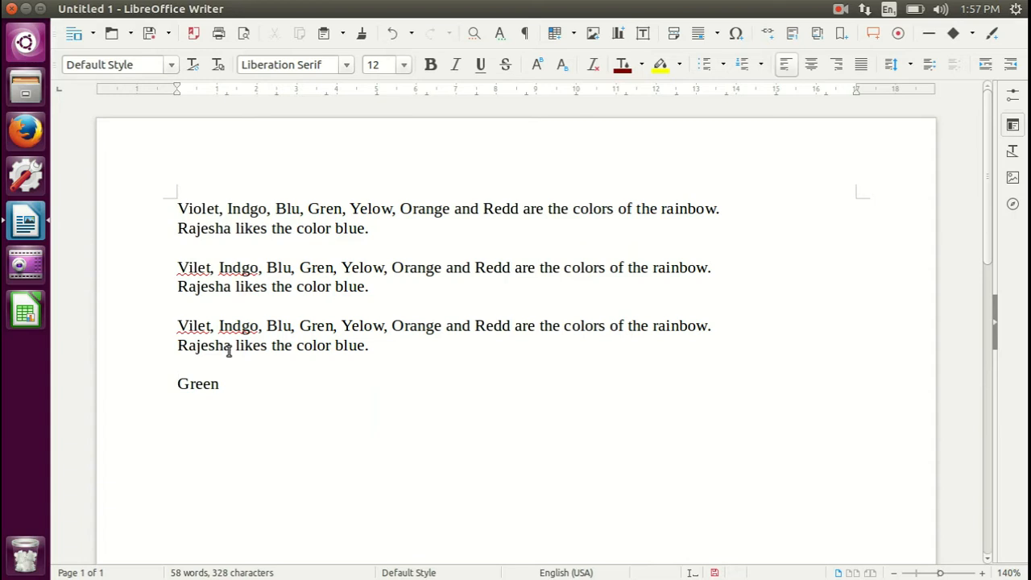
click(229, 385)
mouse_move(380, 10)
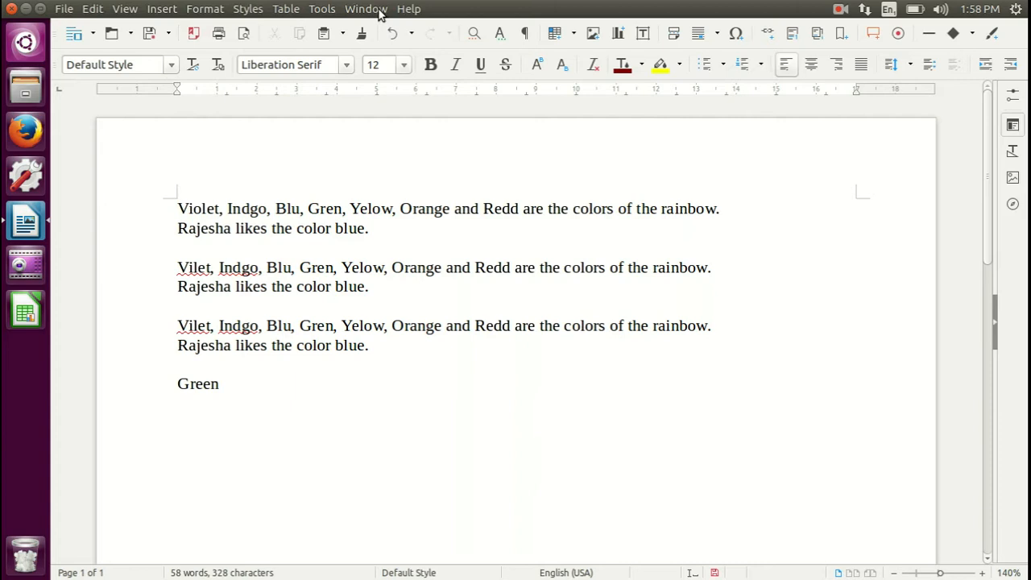
Step: Restart the spelling check from the document's beginning and, through its options, delete the person's name from the standard user dictionary
click(320, 9)
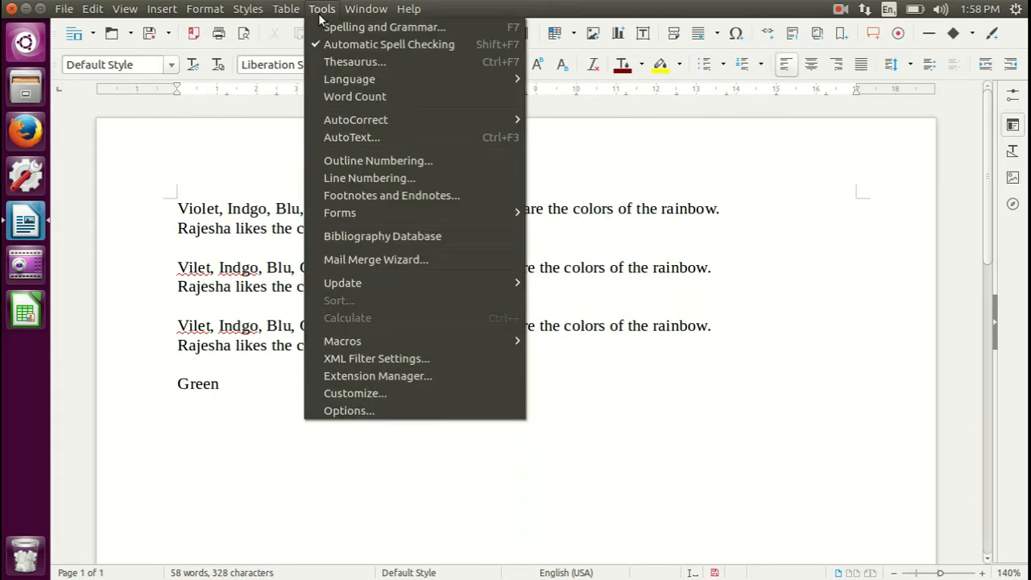
click(338, 29)
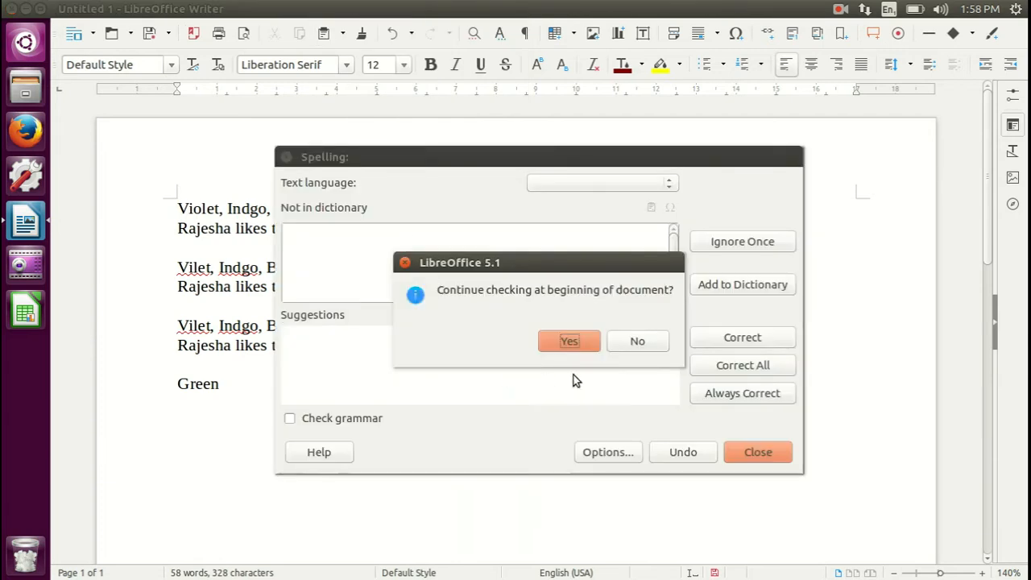
click(588, 347)
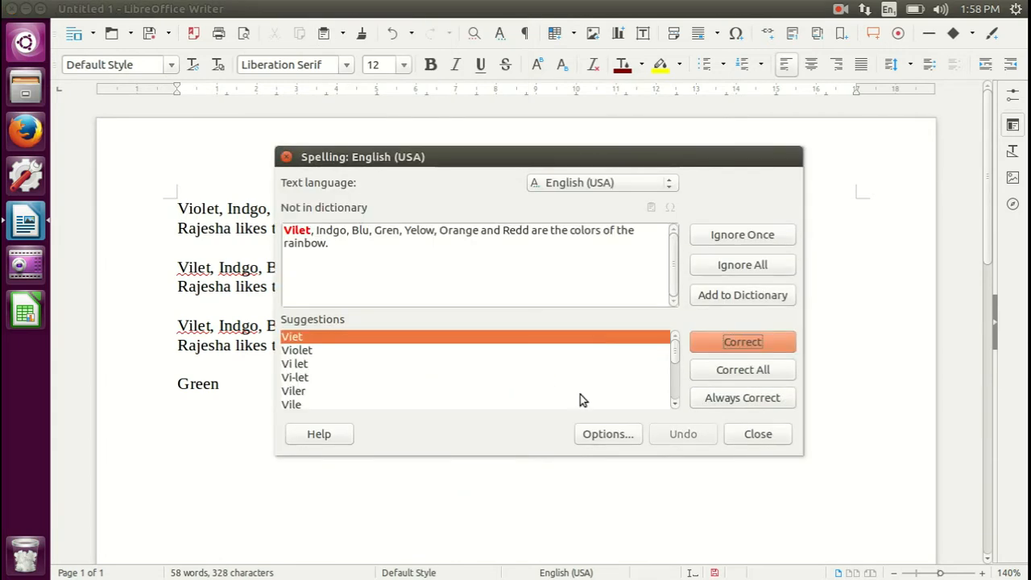
click(610, 435)
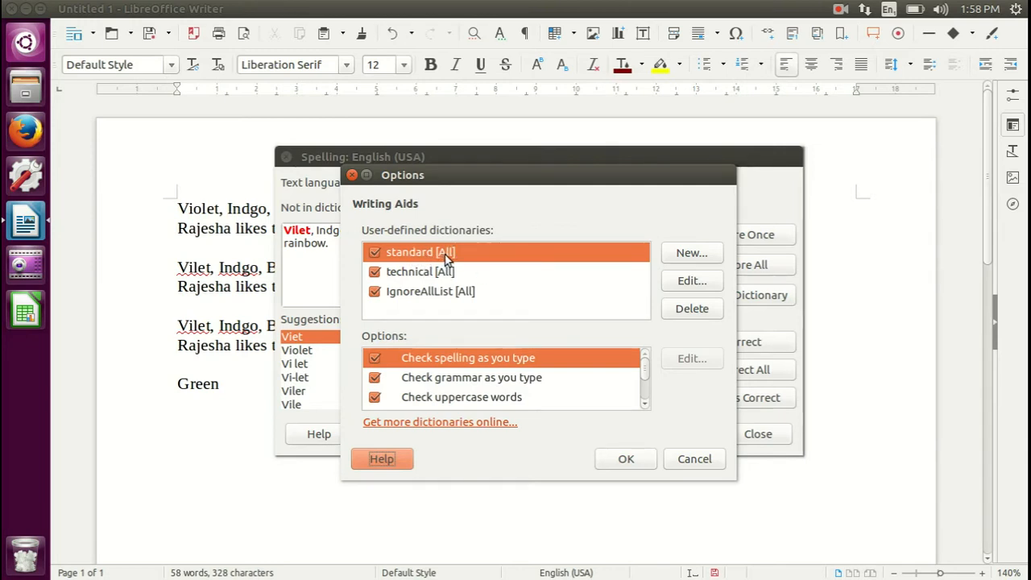
click(677, 280)
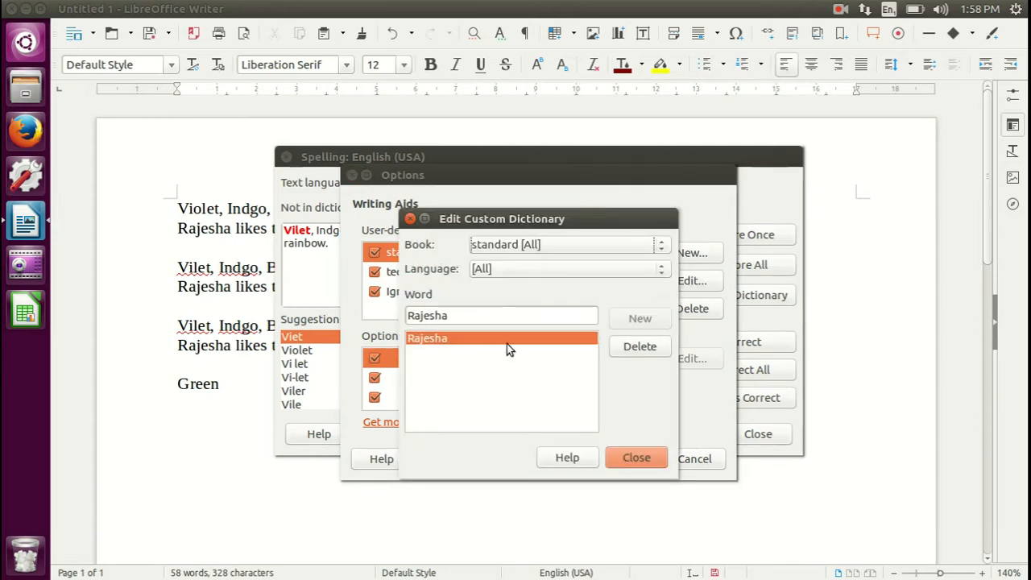
click(633, 346)
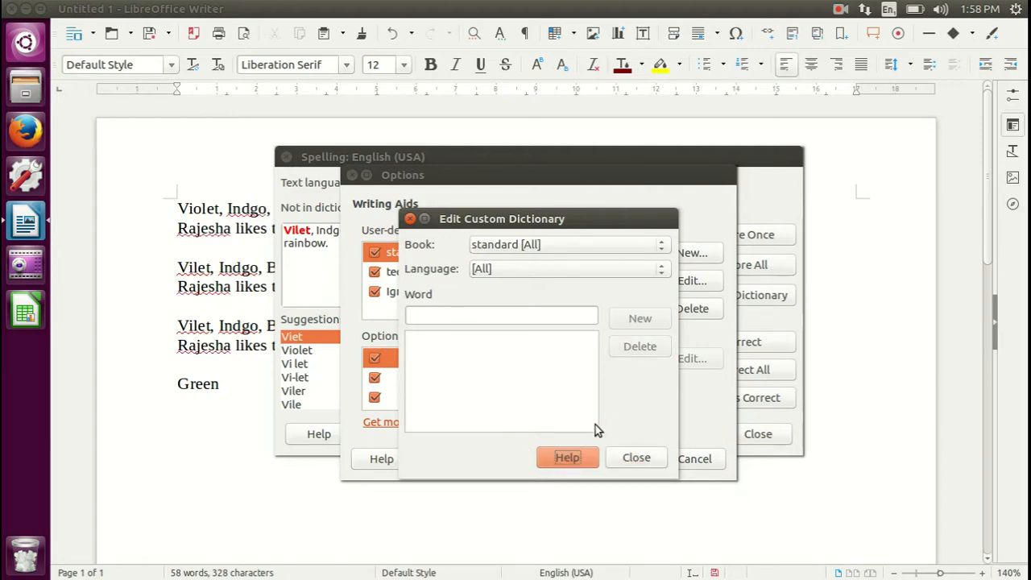
click(635, 458)
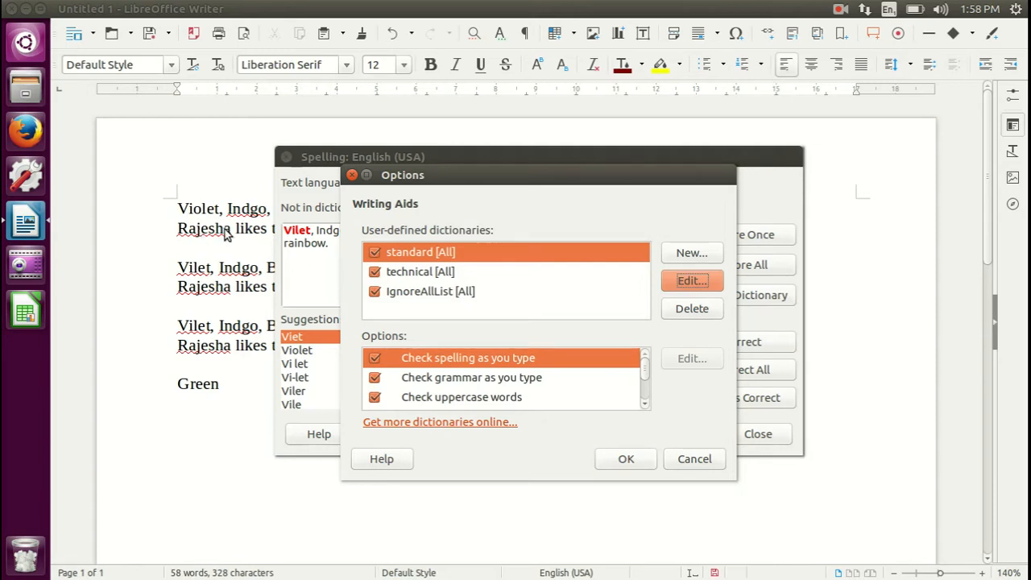
Step: Delete "Blu", "Gren" and "Yelow" from the IgnoreAllList dictionary, accept the options and close the spelling check
click(448, 294)
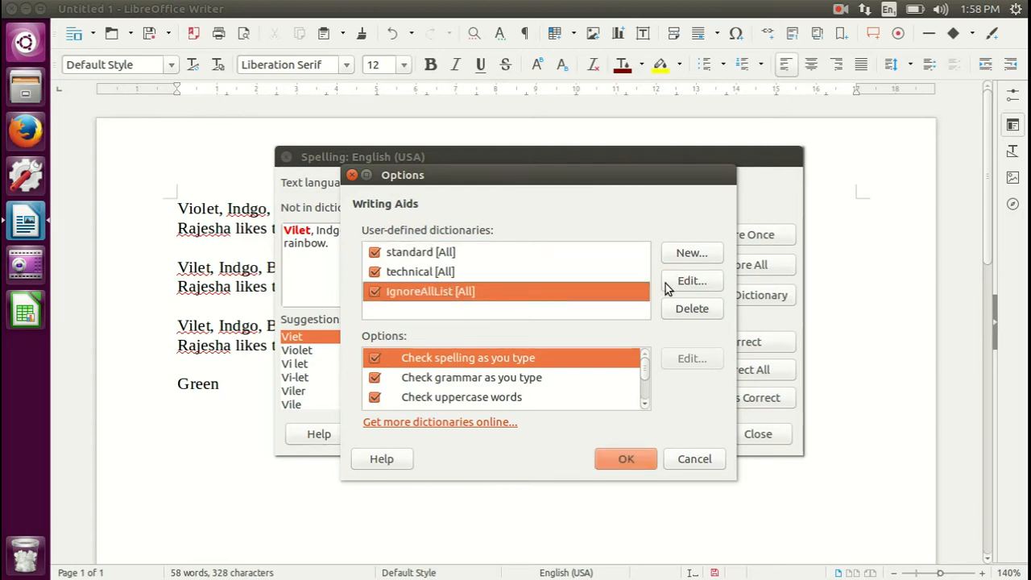
click(691, 281)
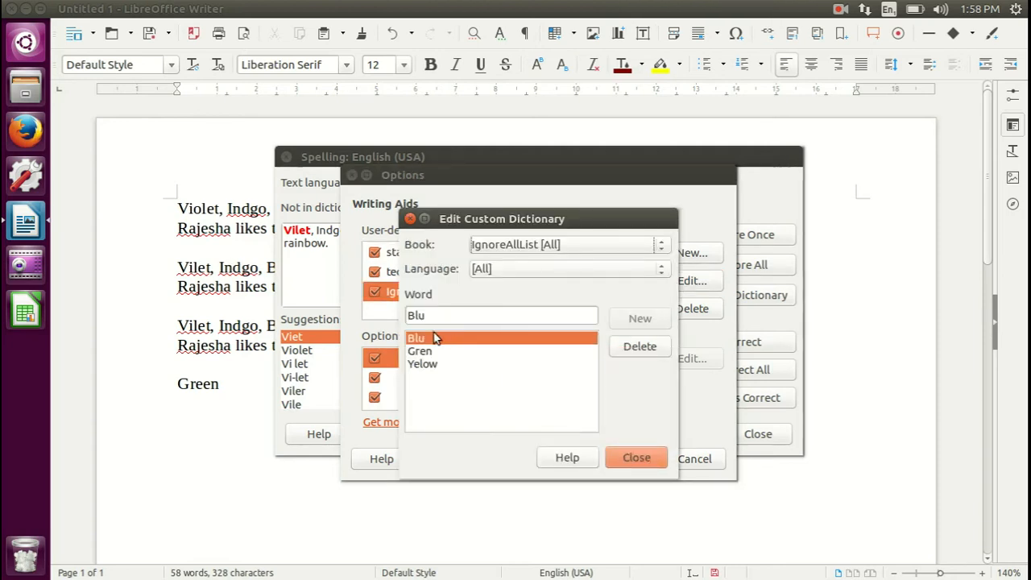
click(641, 346)
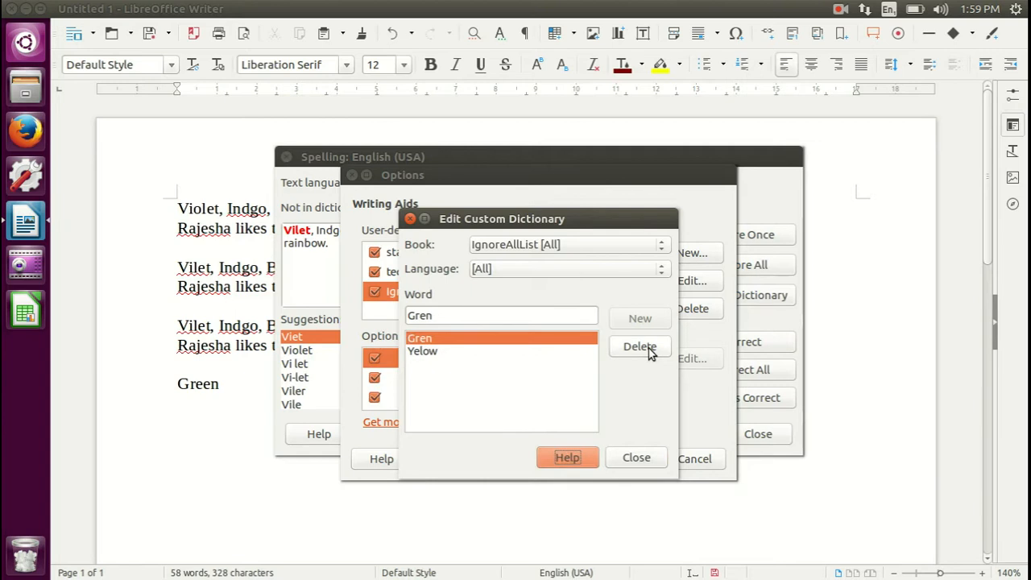
click(641, 346)
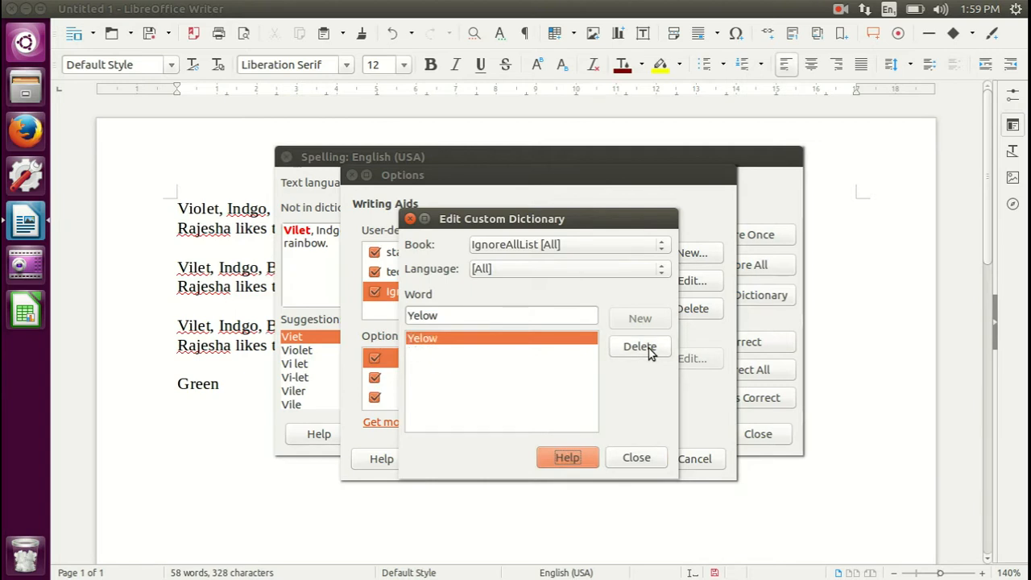
click(641, 347)
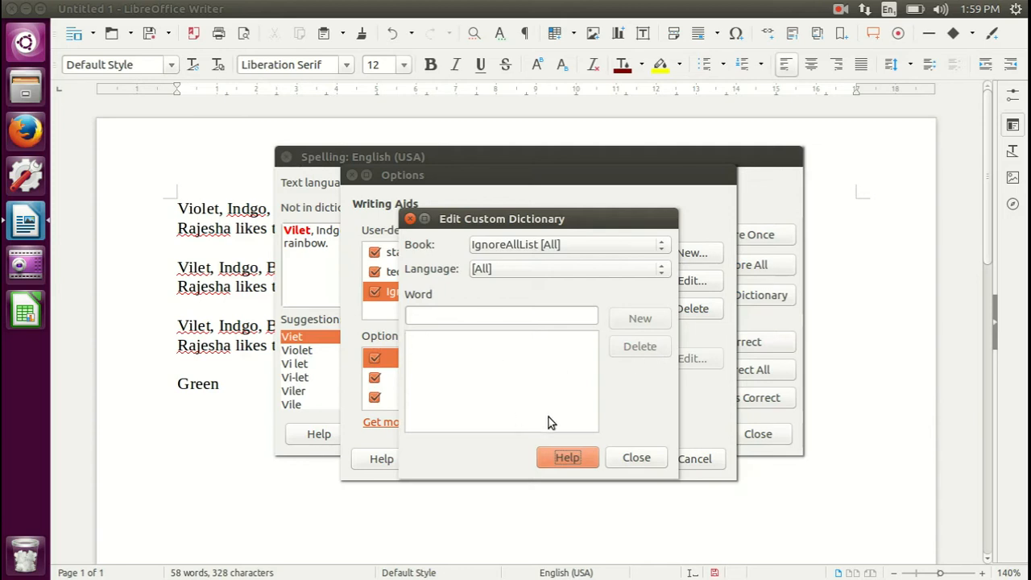
click(642, 460)
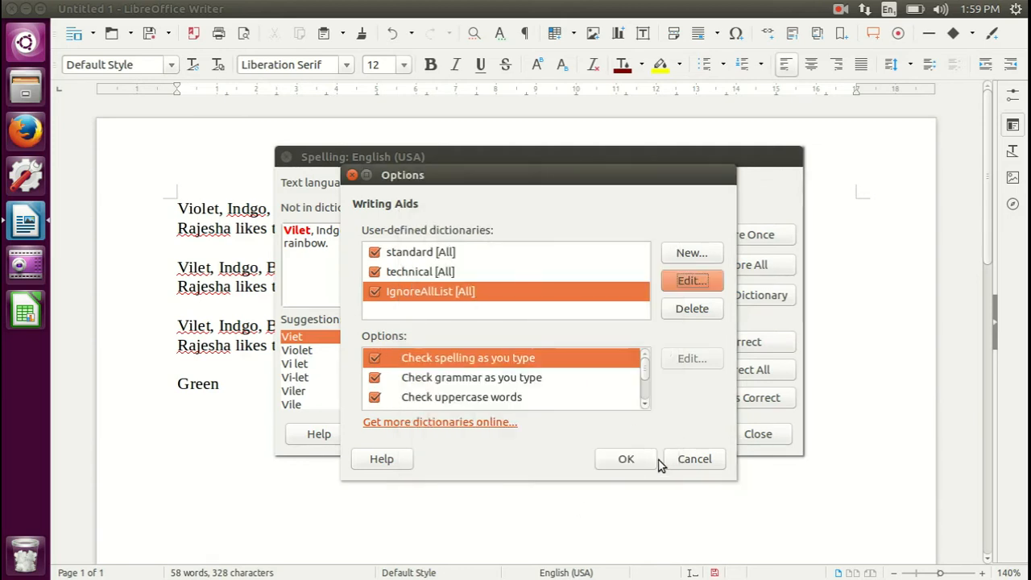
click(644, 460)
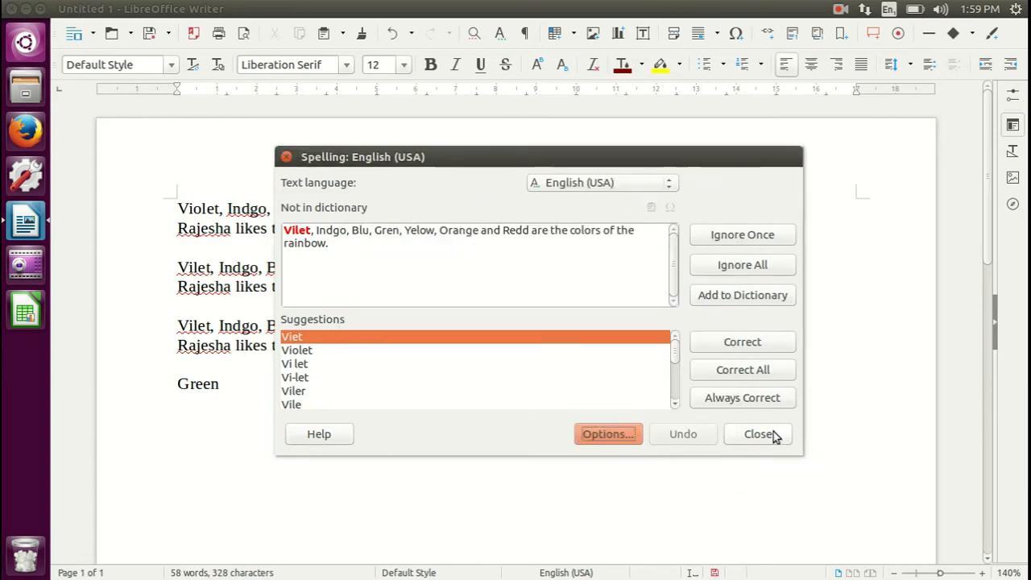
click(758, 434)
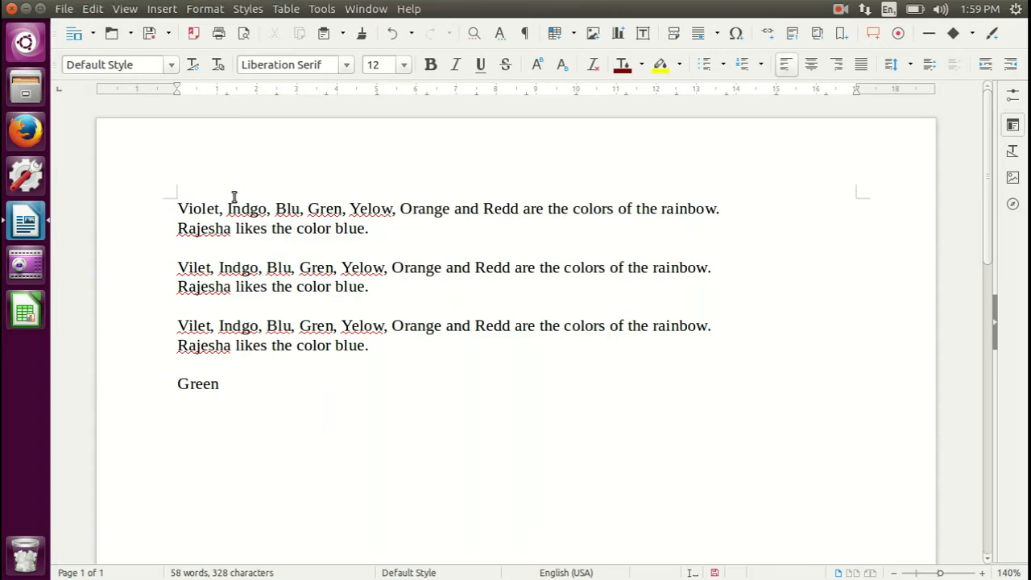
Step: Run the spelling check again from the beginning of the document to view the flagged words, and close it without corrections
click(328, 10)
click(336, 29)
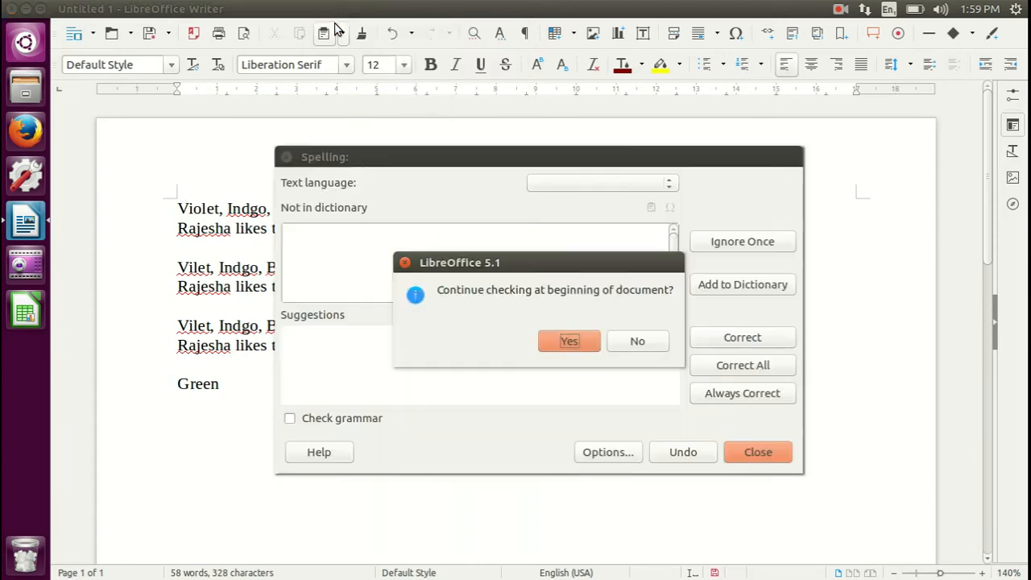
click(568, 340)
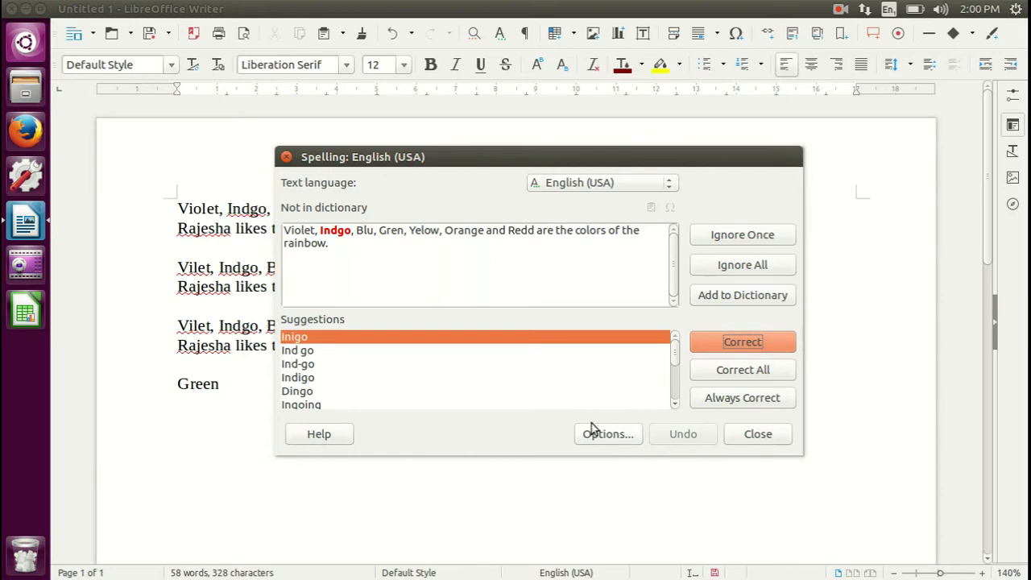
click(758, 435)
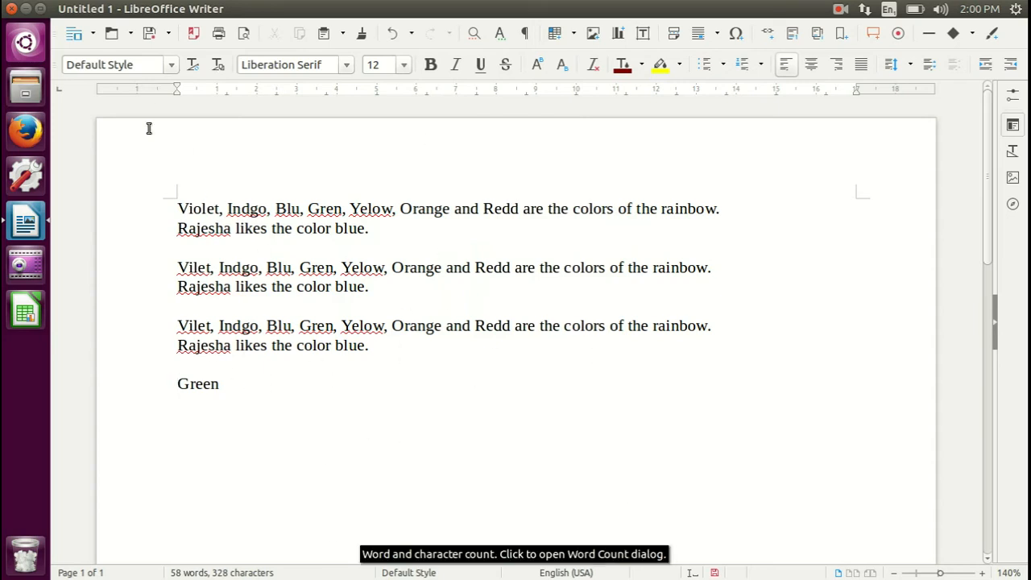
Step: Close the document without saving it and open a new blank Writer document
click(11, 9)
click(556, 352)
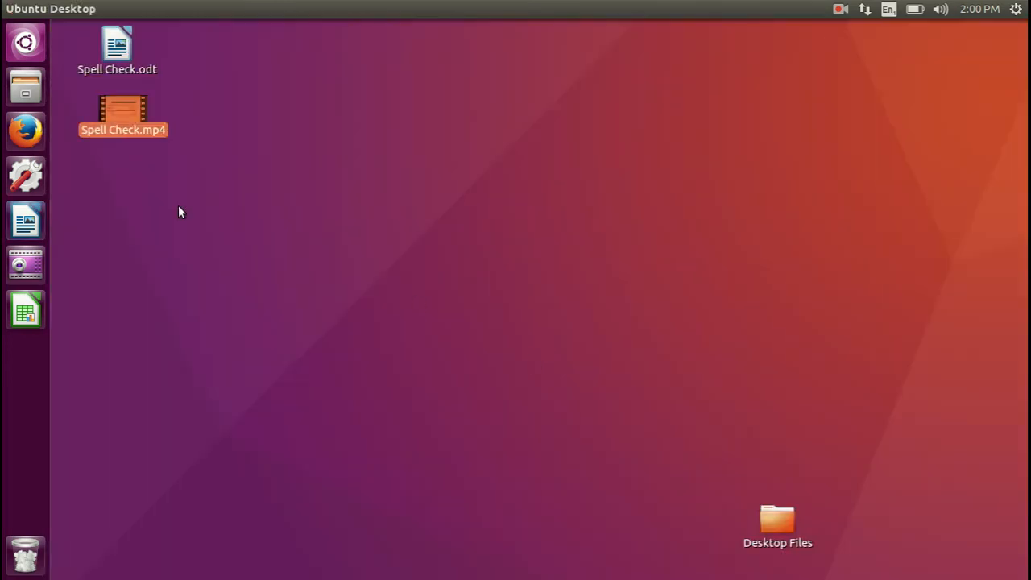
click(207, 236)
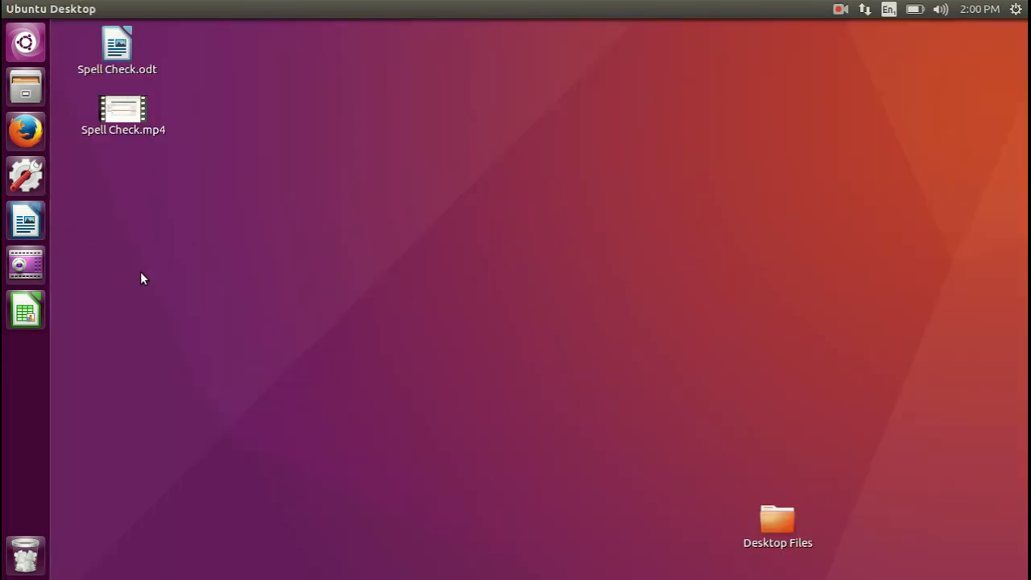
click(28, 220)
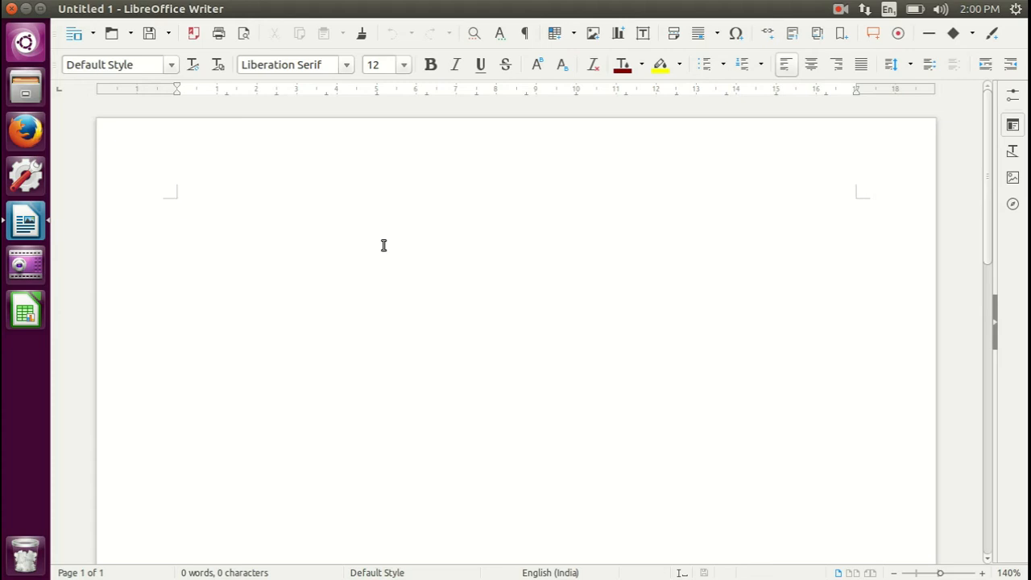
Step: Write "Violet is a Colour" on the first line and remove the "o" from the first word so it reads "Vilet"
text(Violet is a)
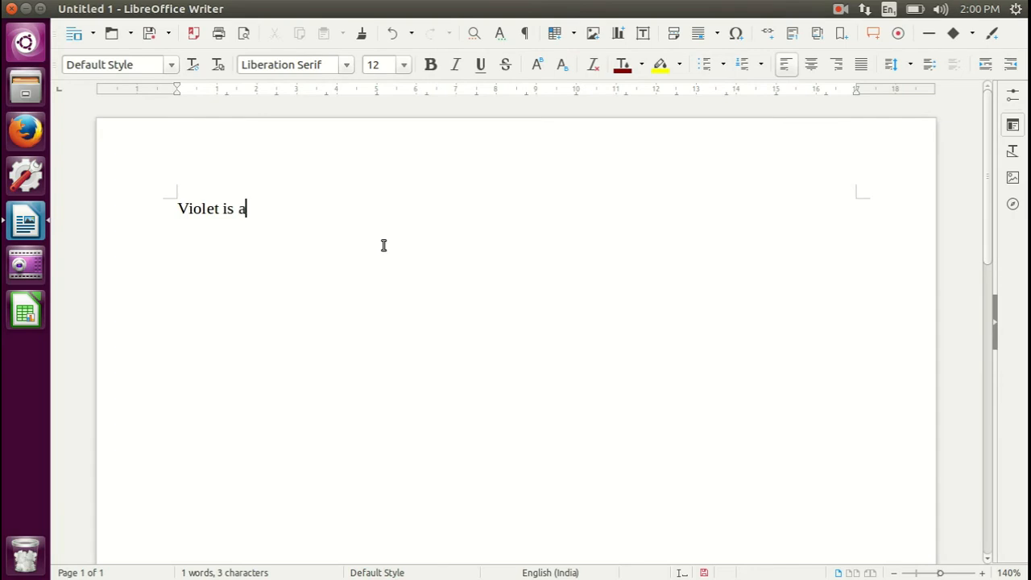
text( Col)
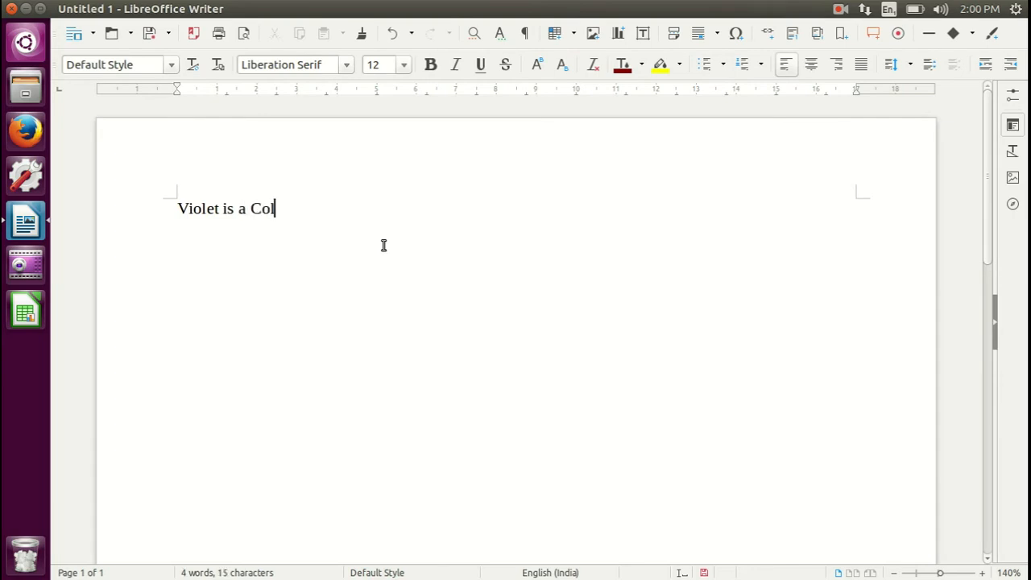
text(our)
key(BackSpace)
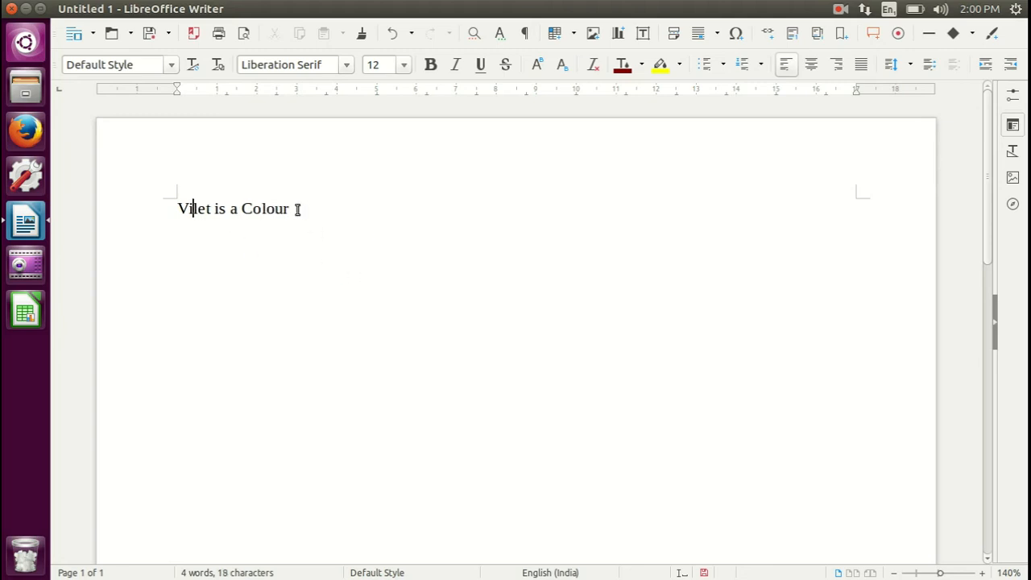
click(302, 211)
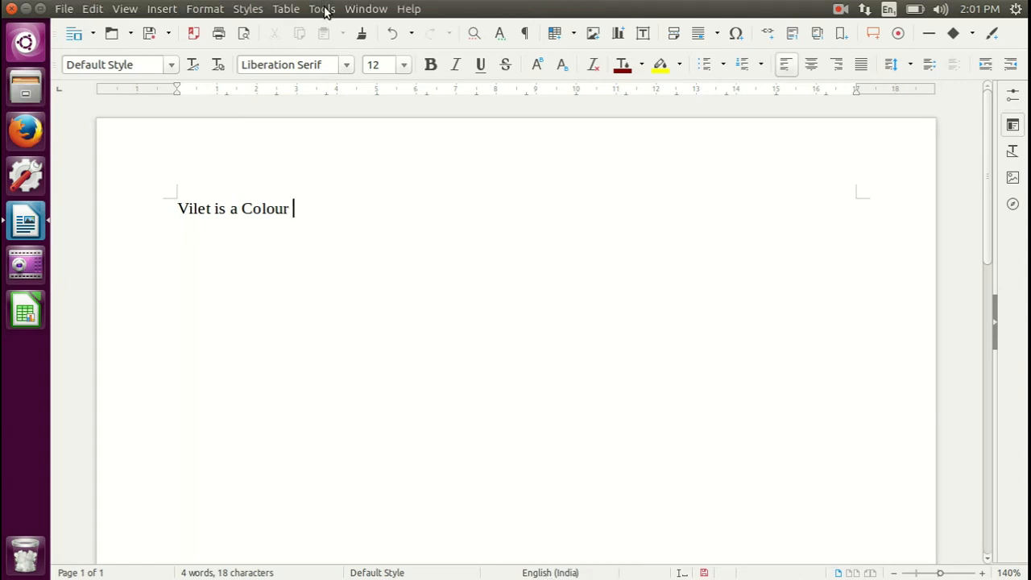
Step: Set the language for all text to English (USA)
click(322, 9)
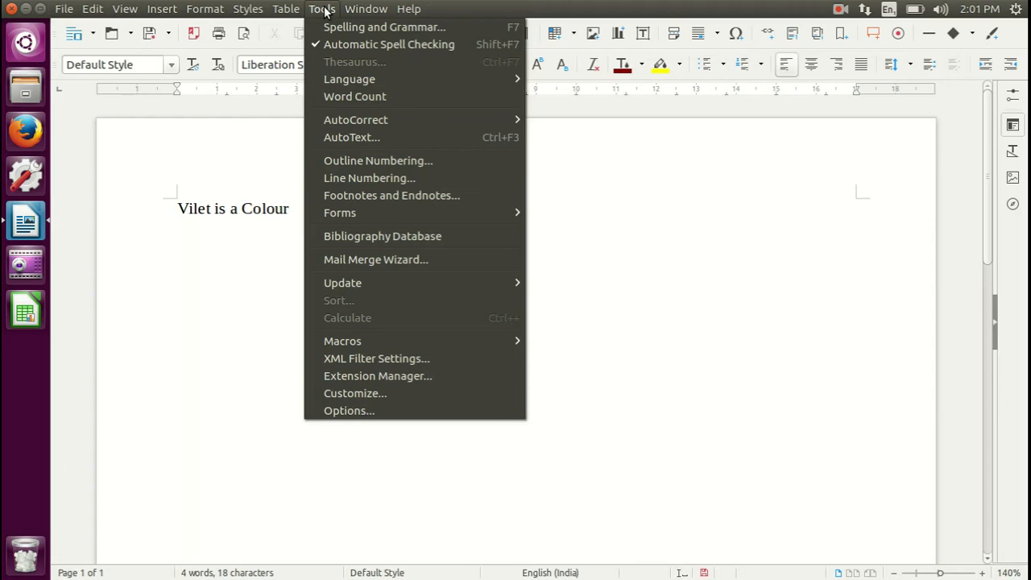
mouse_move(376, 76)
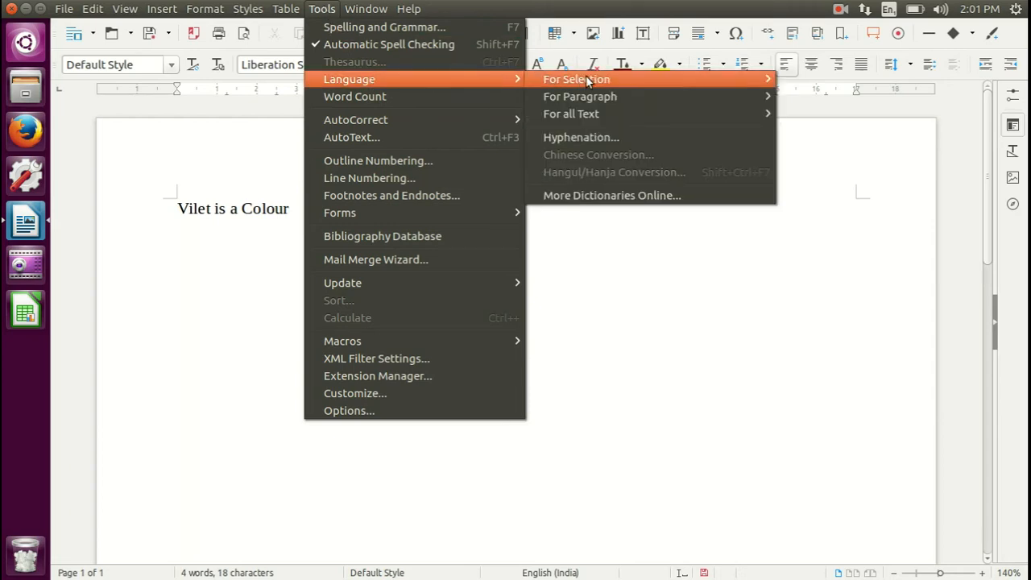
mouse_move(606, 110)
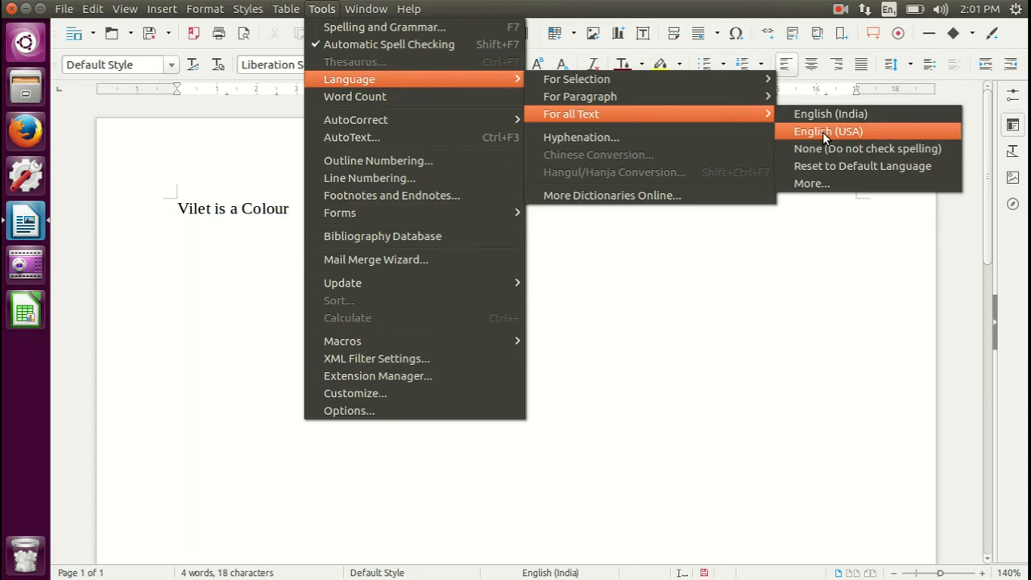
click(874, 133)
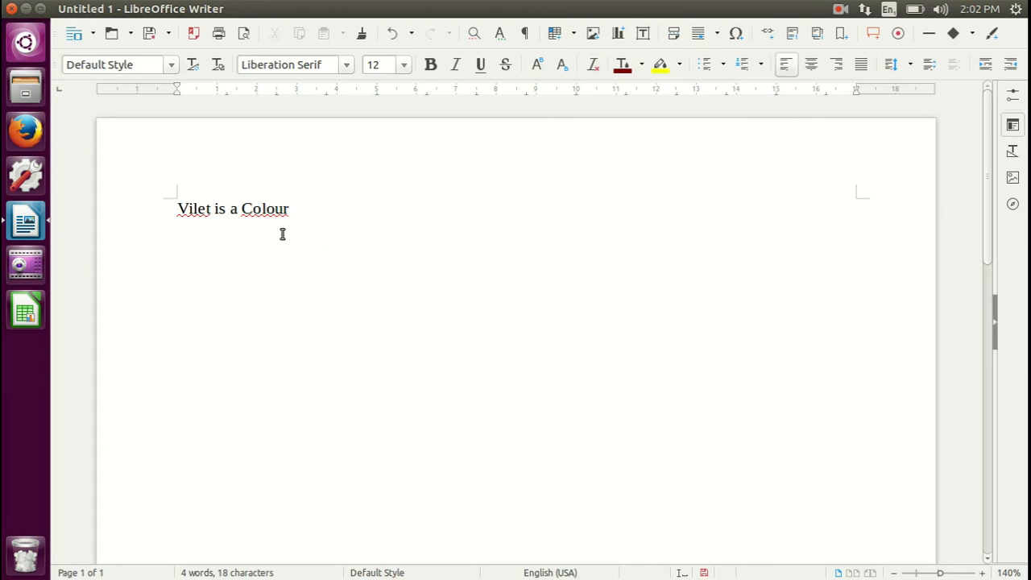
Step: Correct the two flagged words in the sentence by hand, changing "Colour" to "Color" and "Vilet" to "Violet"
click(277, 208)
key(Home)
click(284, 210)
key(BackSpace)
key(End)
click(194, 209)
text(o)
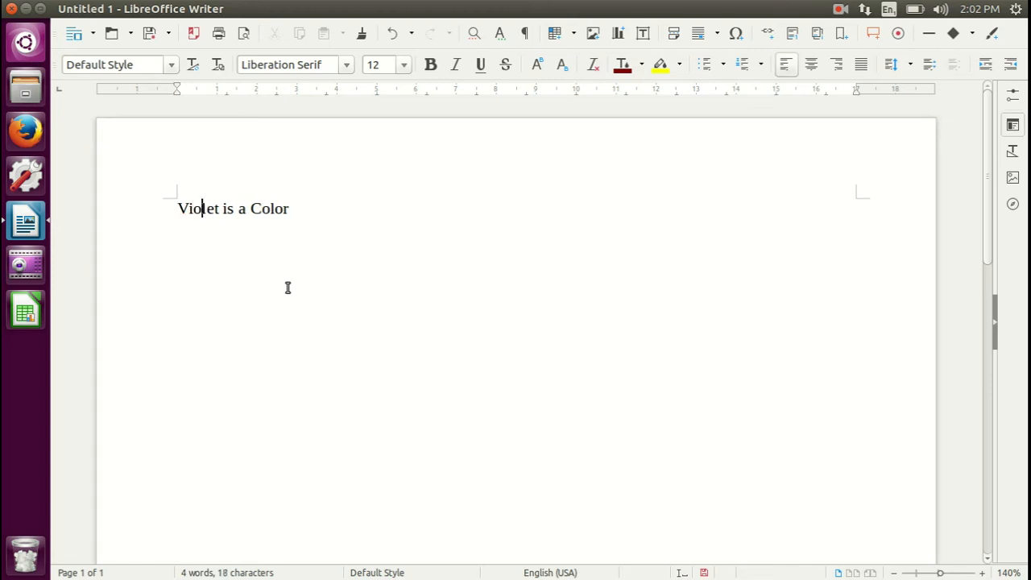
key(End)
Step: Reapply English (USA) as the language for all text in the document
click(326, 10)
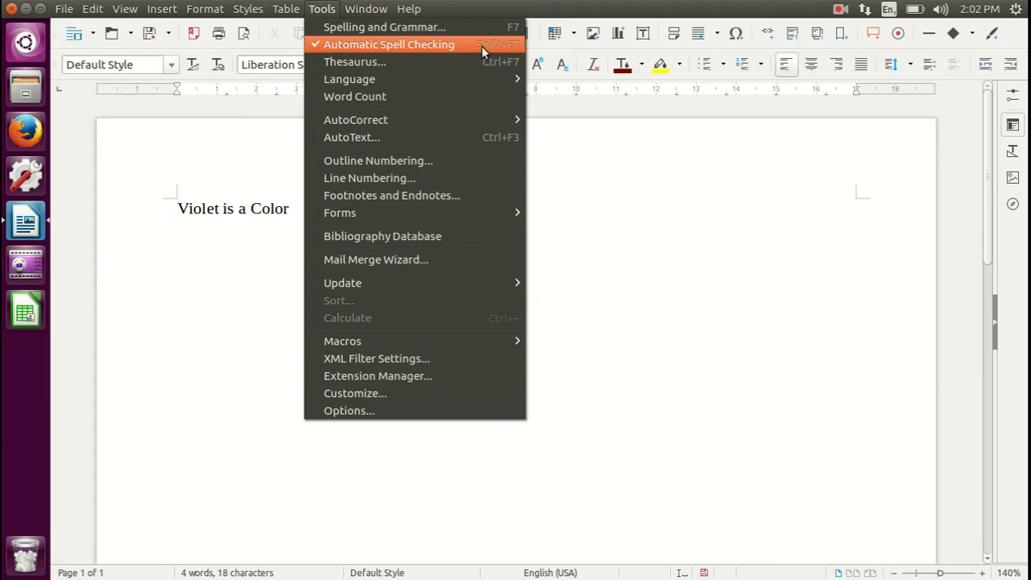
mouse_move(465, 83)
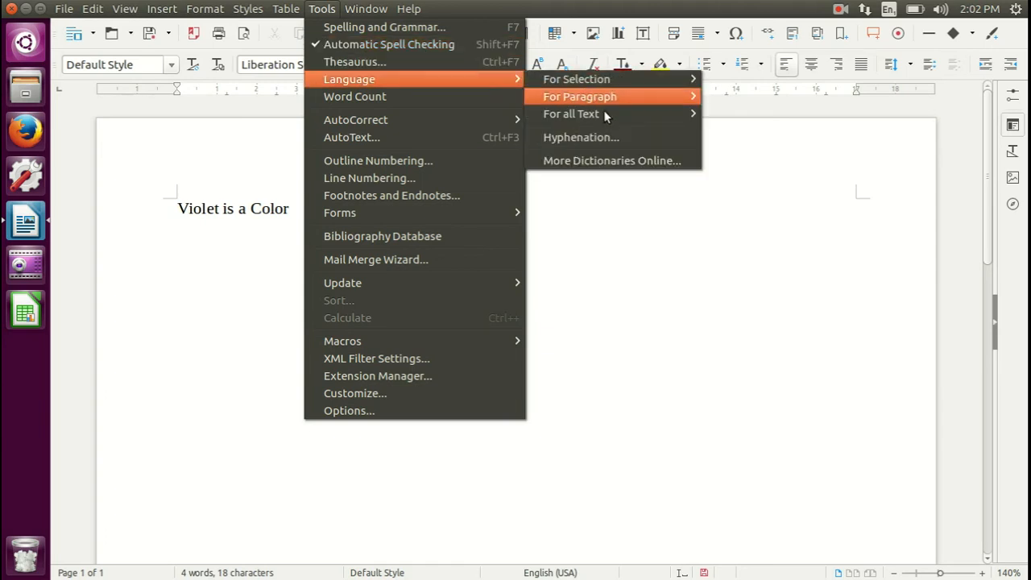
mouse_move(606, 113)
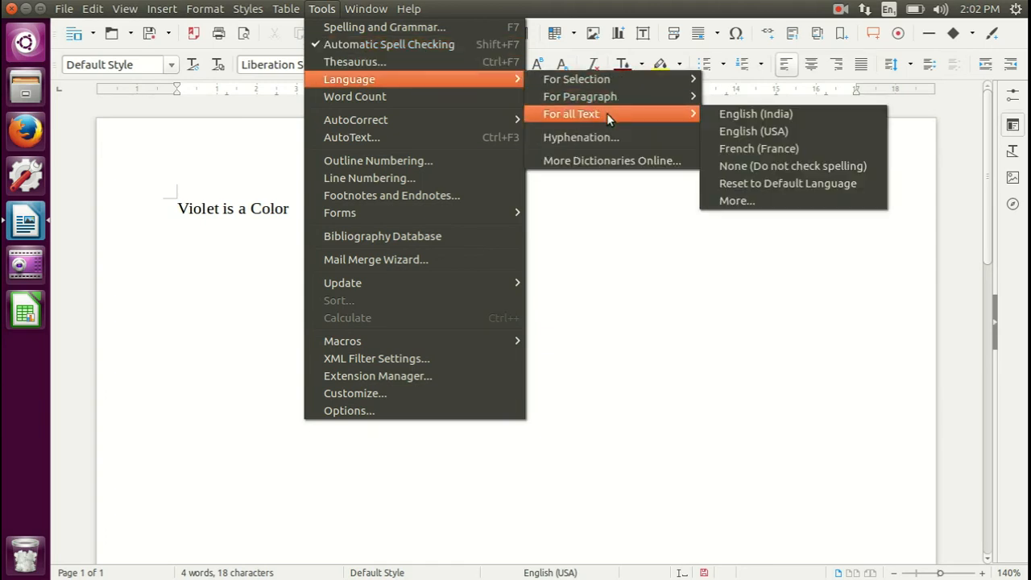
click(741, 131)
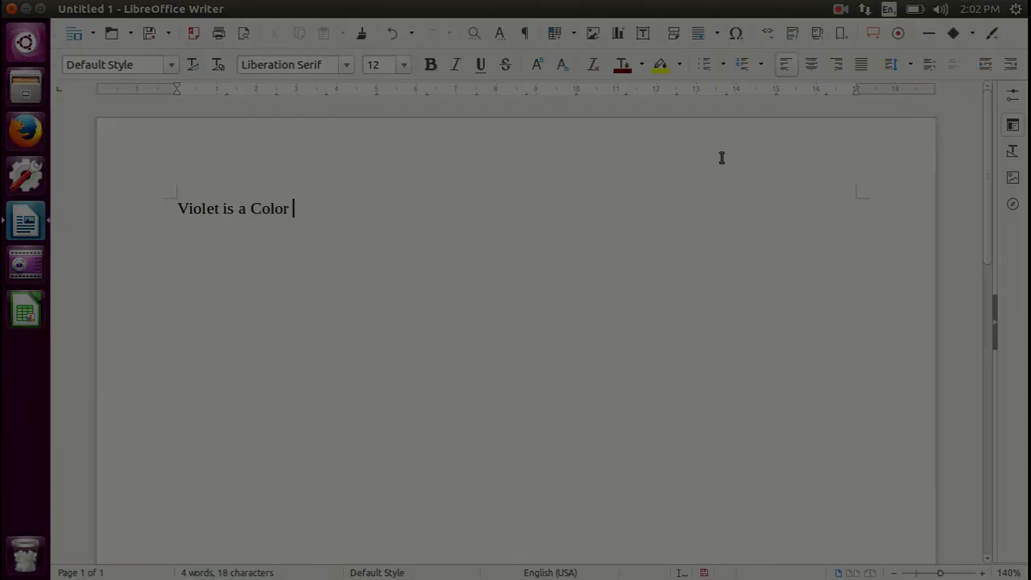